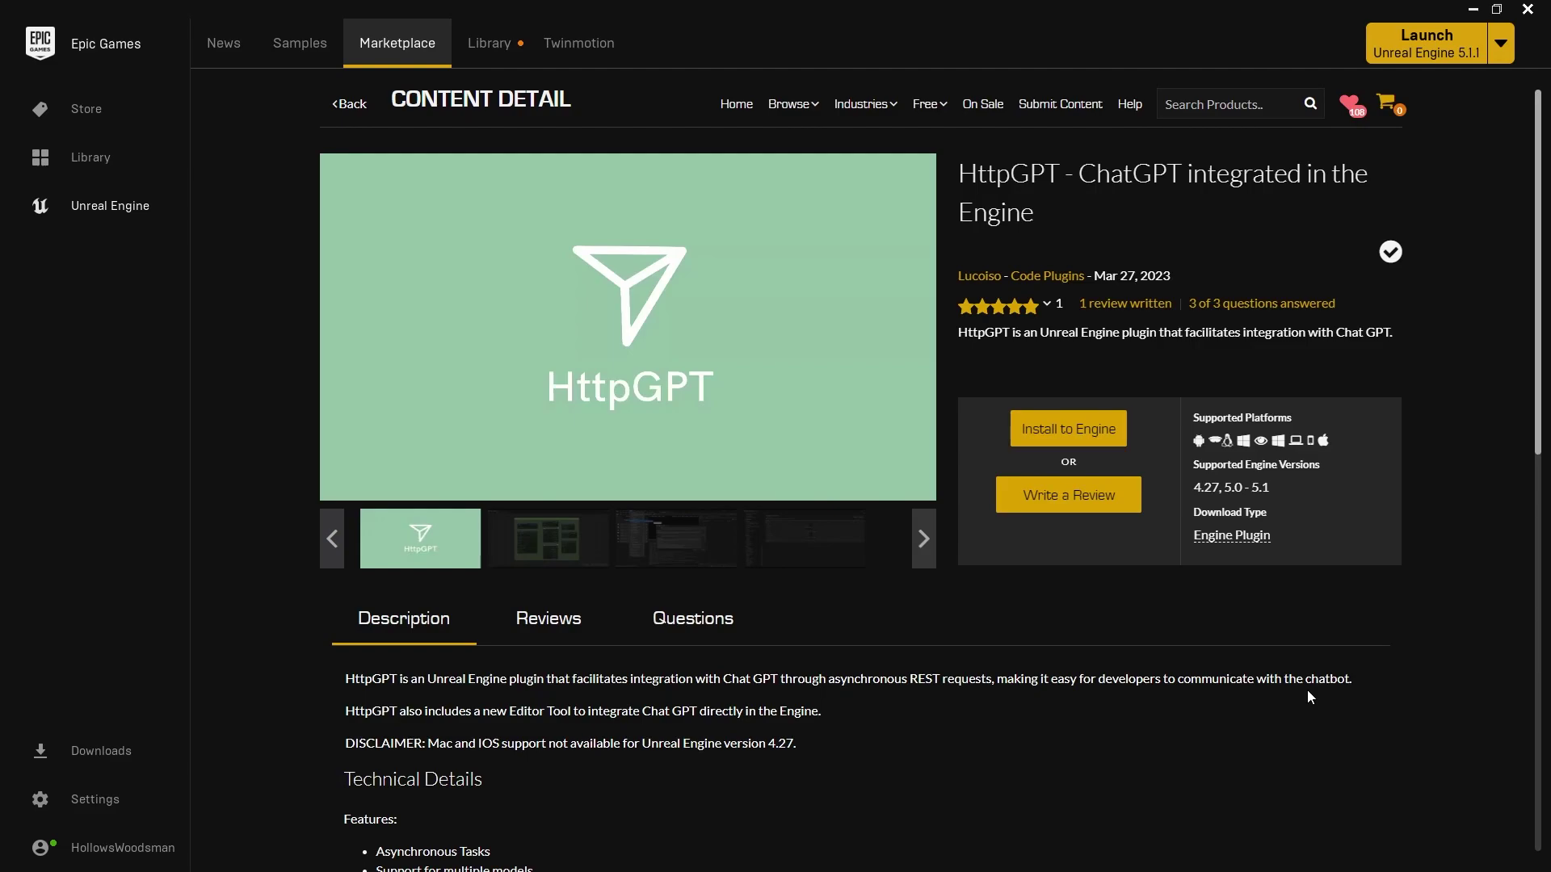
Browse the HttpGPT plugin's preview images, enlarging the editor chat and project settings screenshots
{"action": "mouse_move", "coordinate": [925, 107]}
{"action": "left_click", "coordinate": [559, 547]}
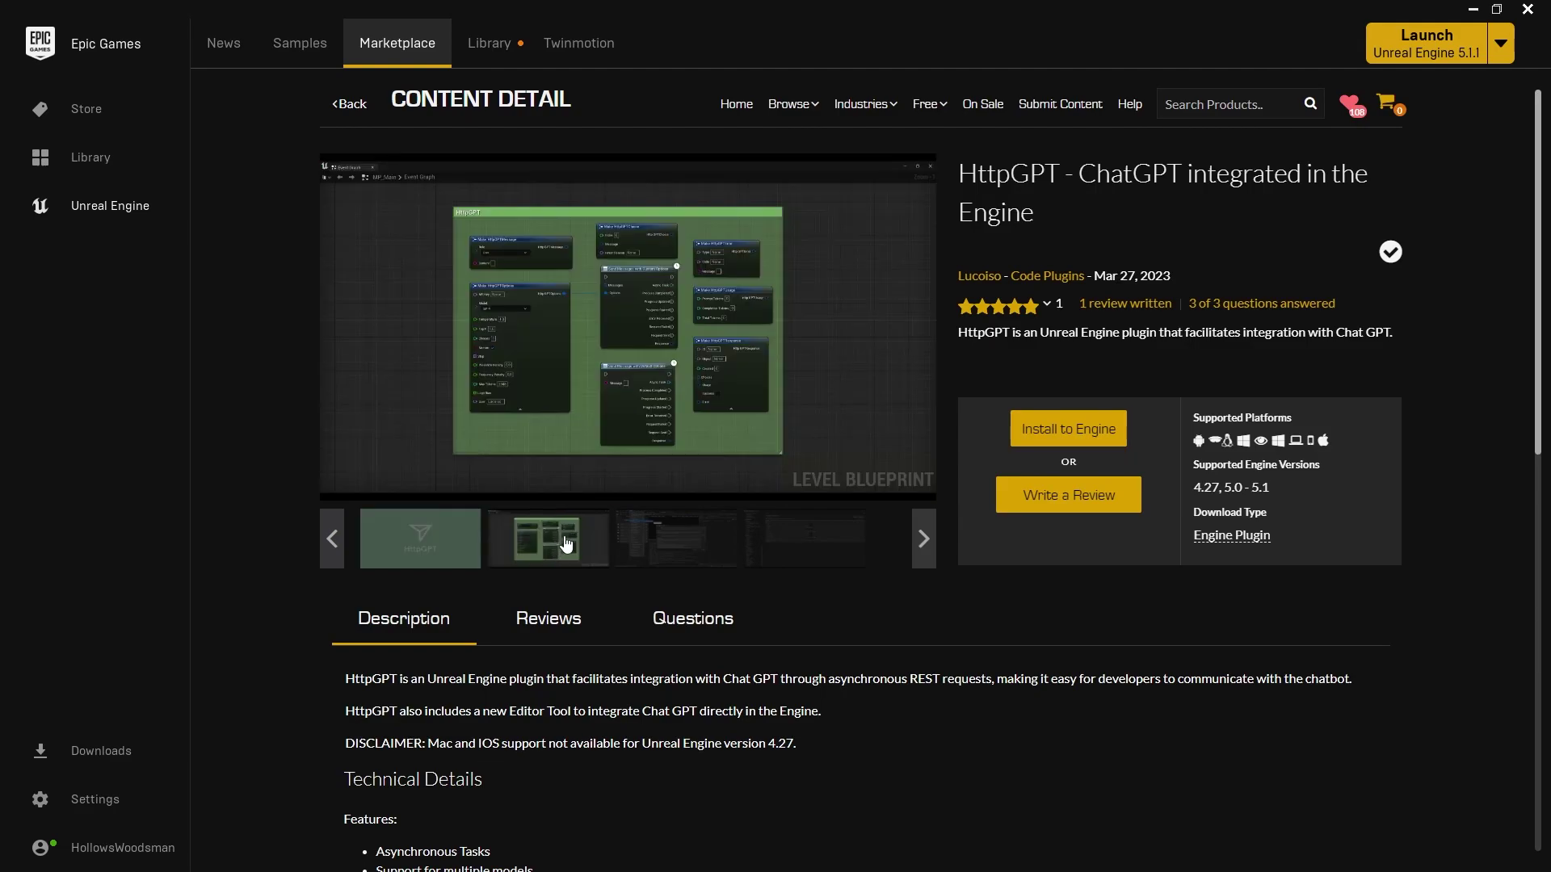
{"action": "left_click", "coordinate": [662, 539]}
{"action": "left_click", "coordinate": [618, 331]}
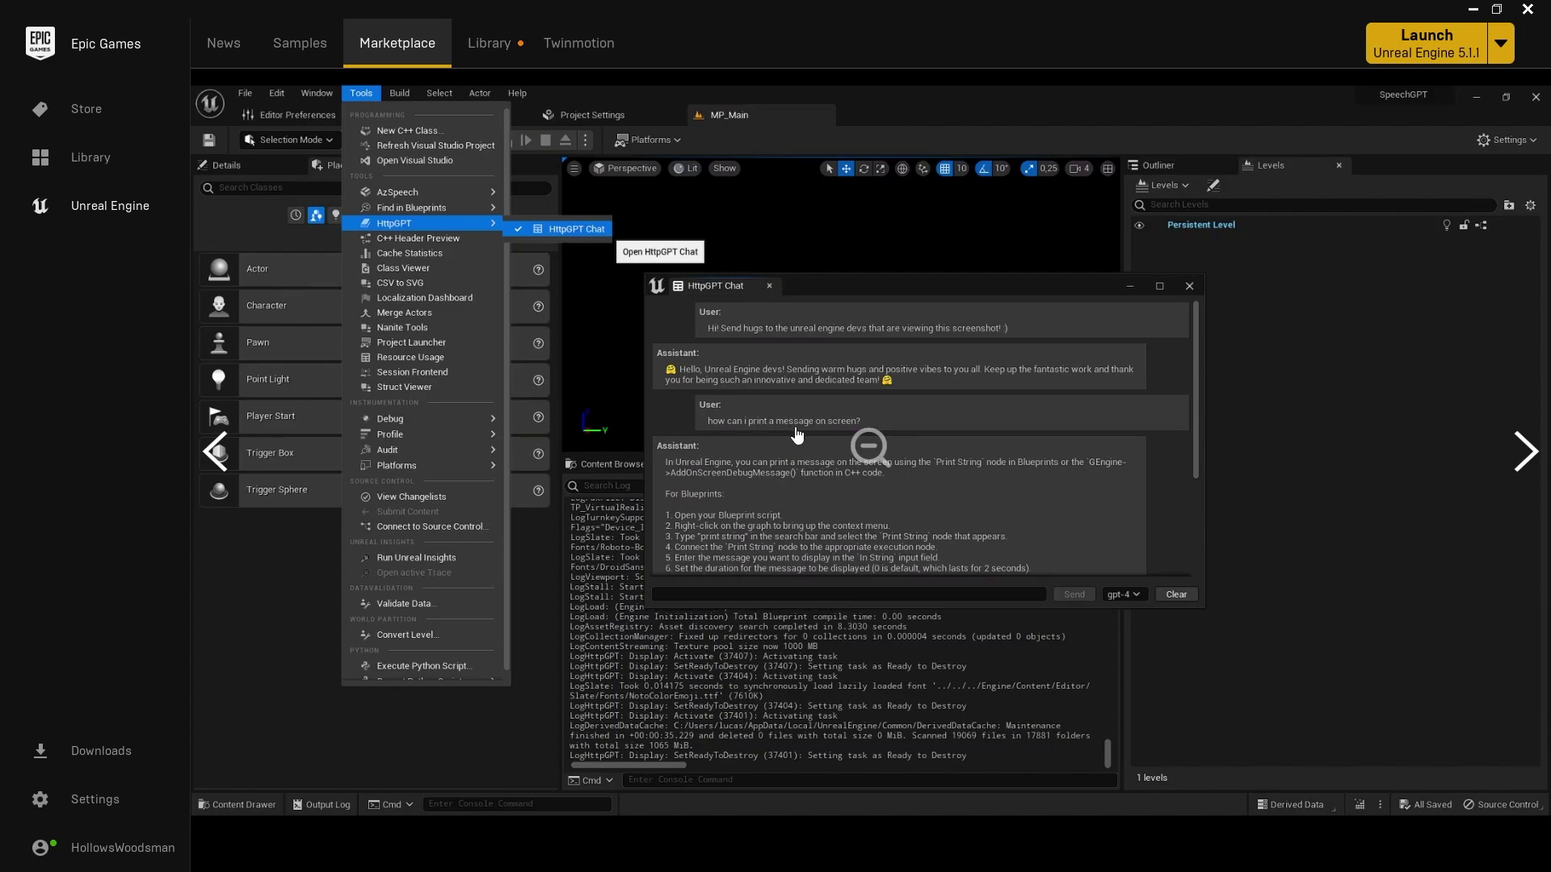
{"action": "left_click", "coordinate": [1528, 453]}
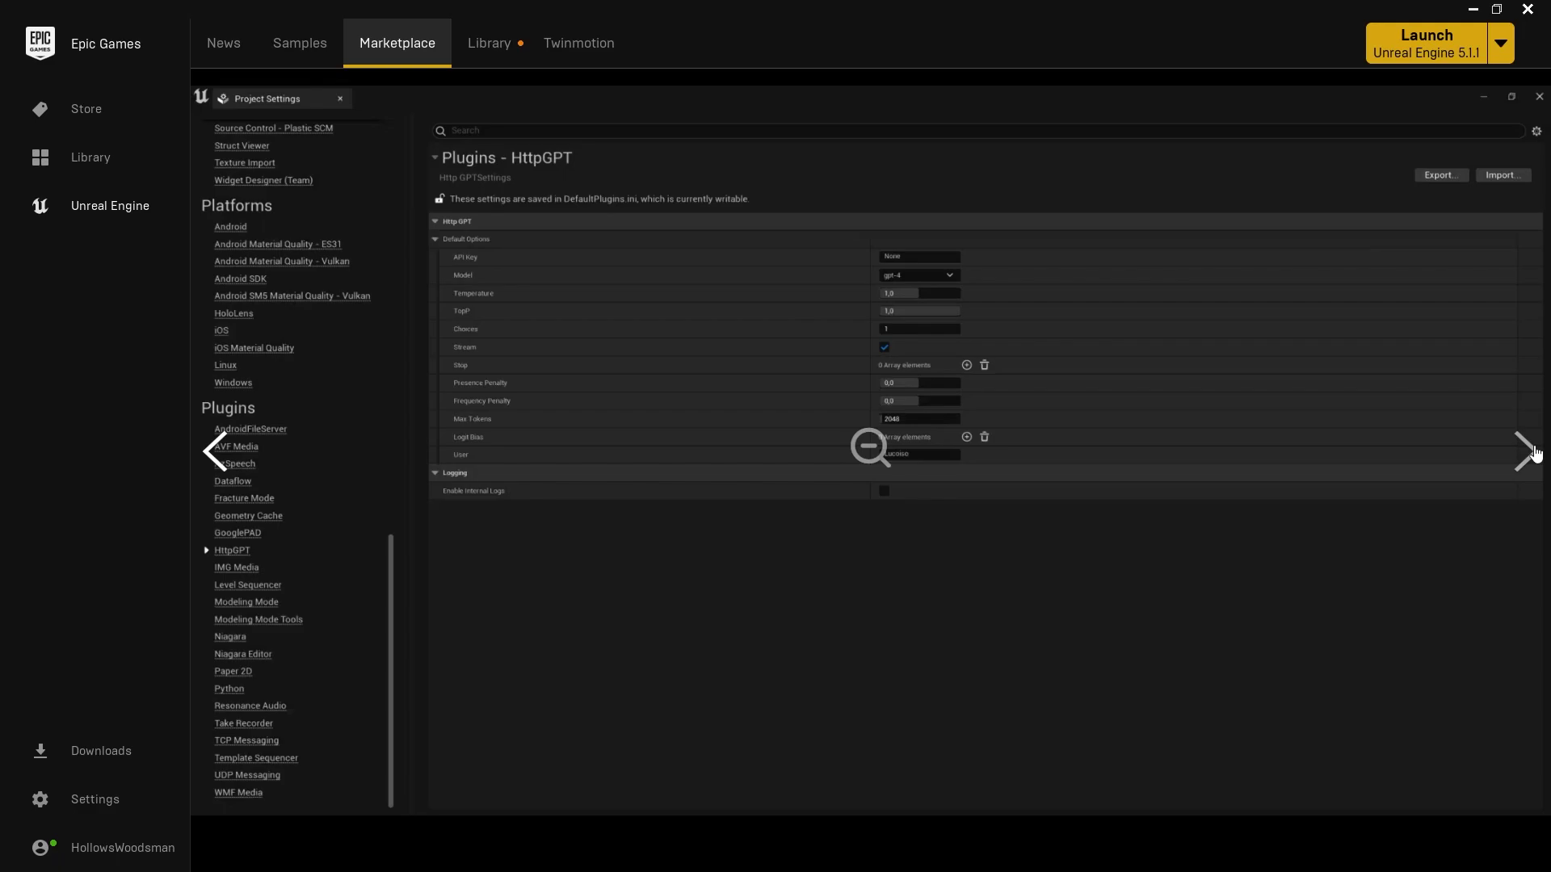
{"action": "key", "text": "Escape"}
Install the HttpGPT plugin to the 5.1 engine slot
{"action": "left_click", "coordinate": [1068, 425]}
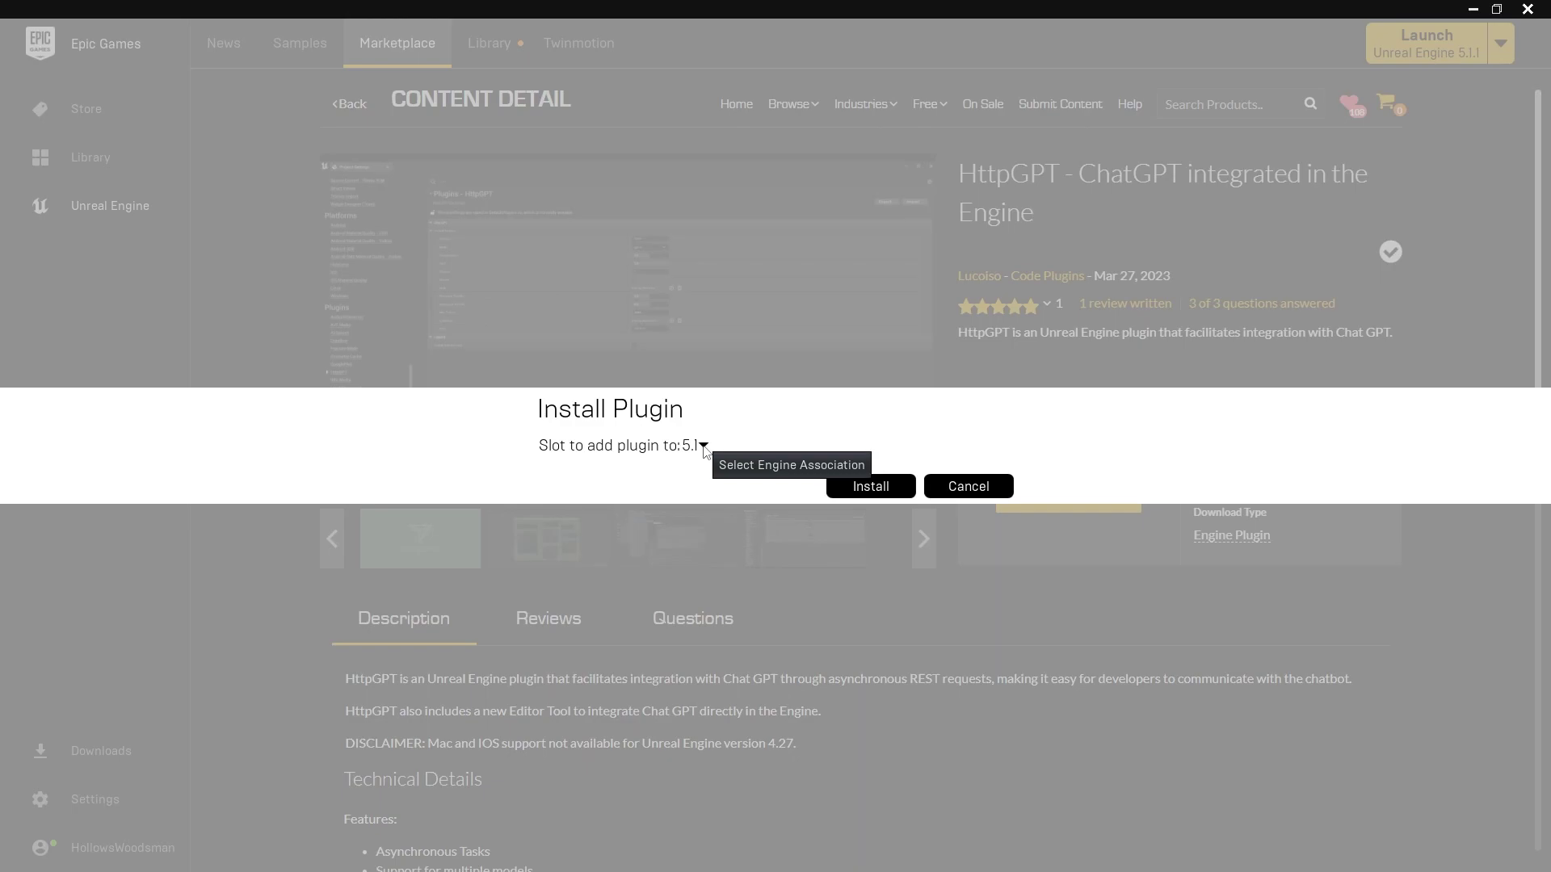
{"action": "left_click", "coordinate": [703, 448]}
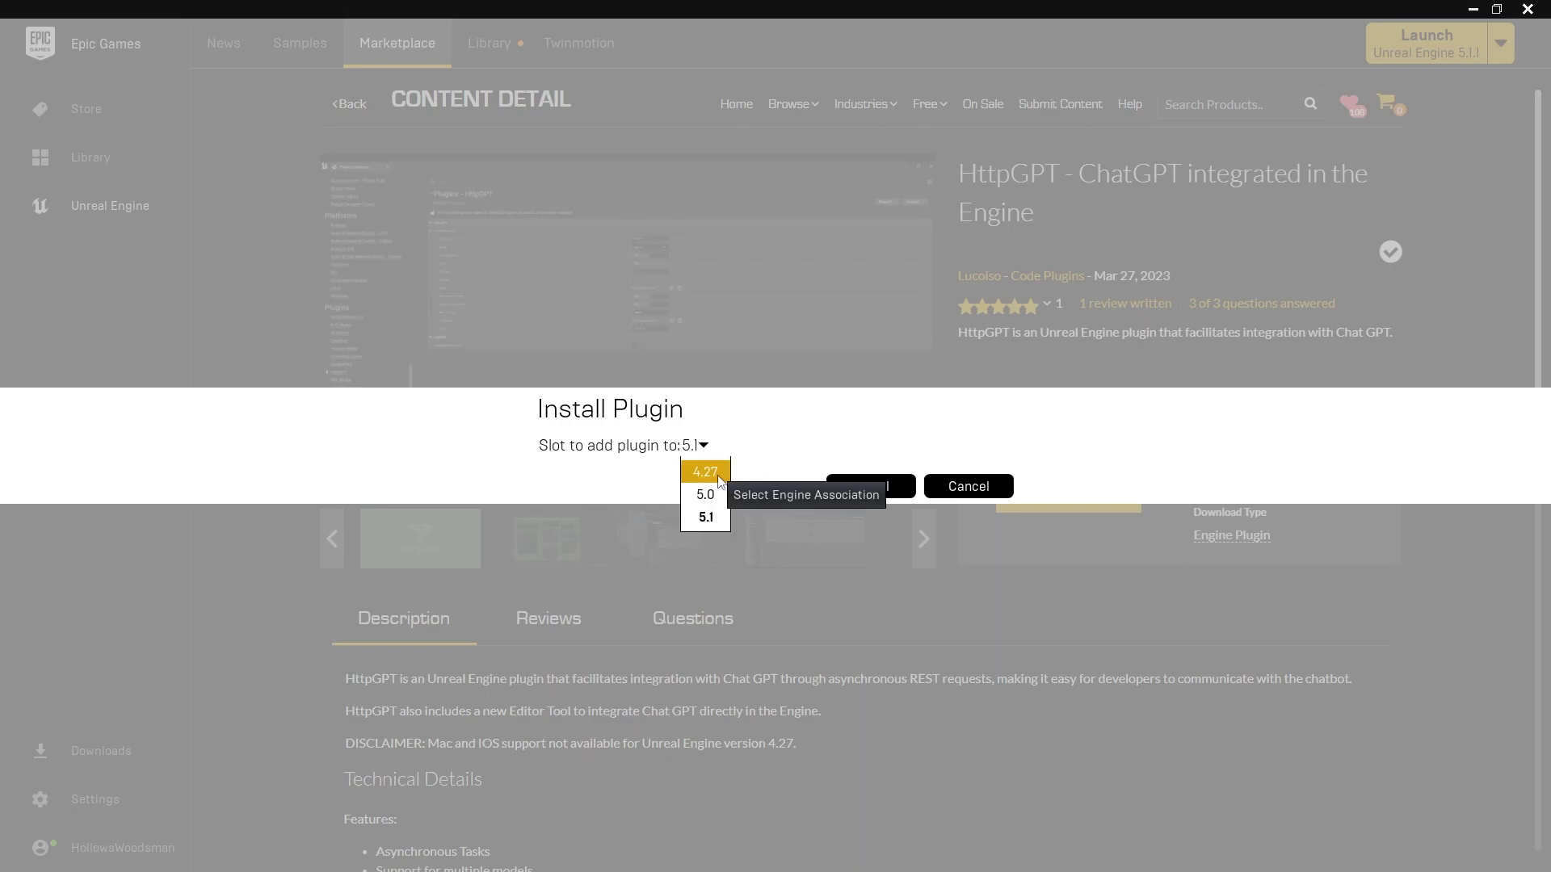
{"action": "left_click", "coordinate": [720, 525]}
{"action": "left_click", "coordinate": [872, 491]}
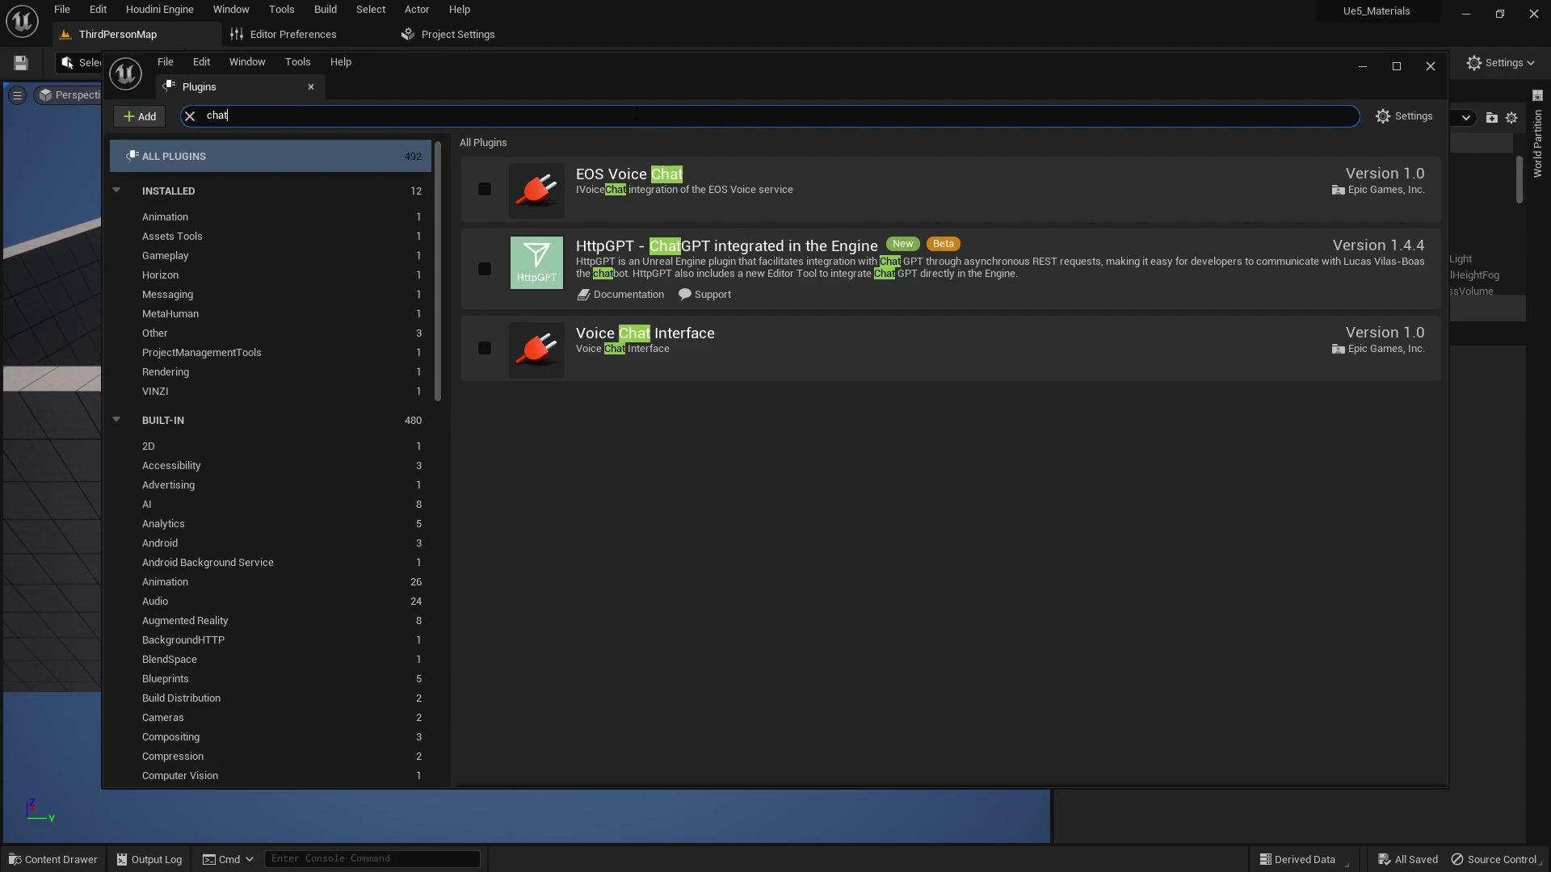
Enable the HttpGPT plugin, accepting its beta status, and open the HttpGPT Chat tool
{"action": "left_click", "coordinate": [484, 269]}
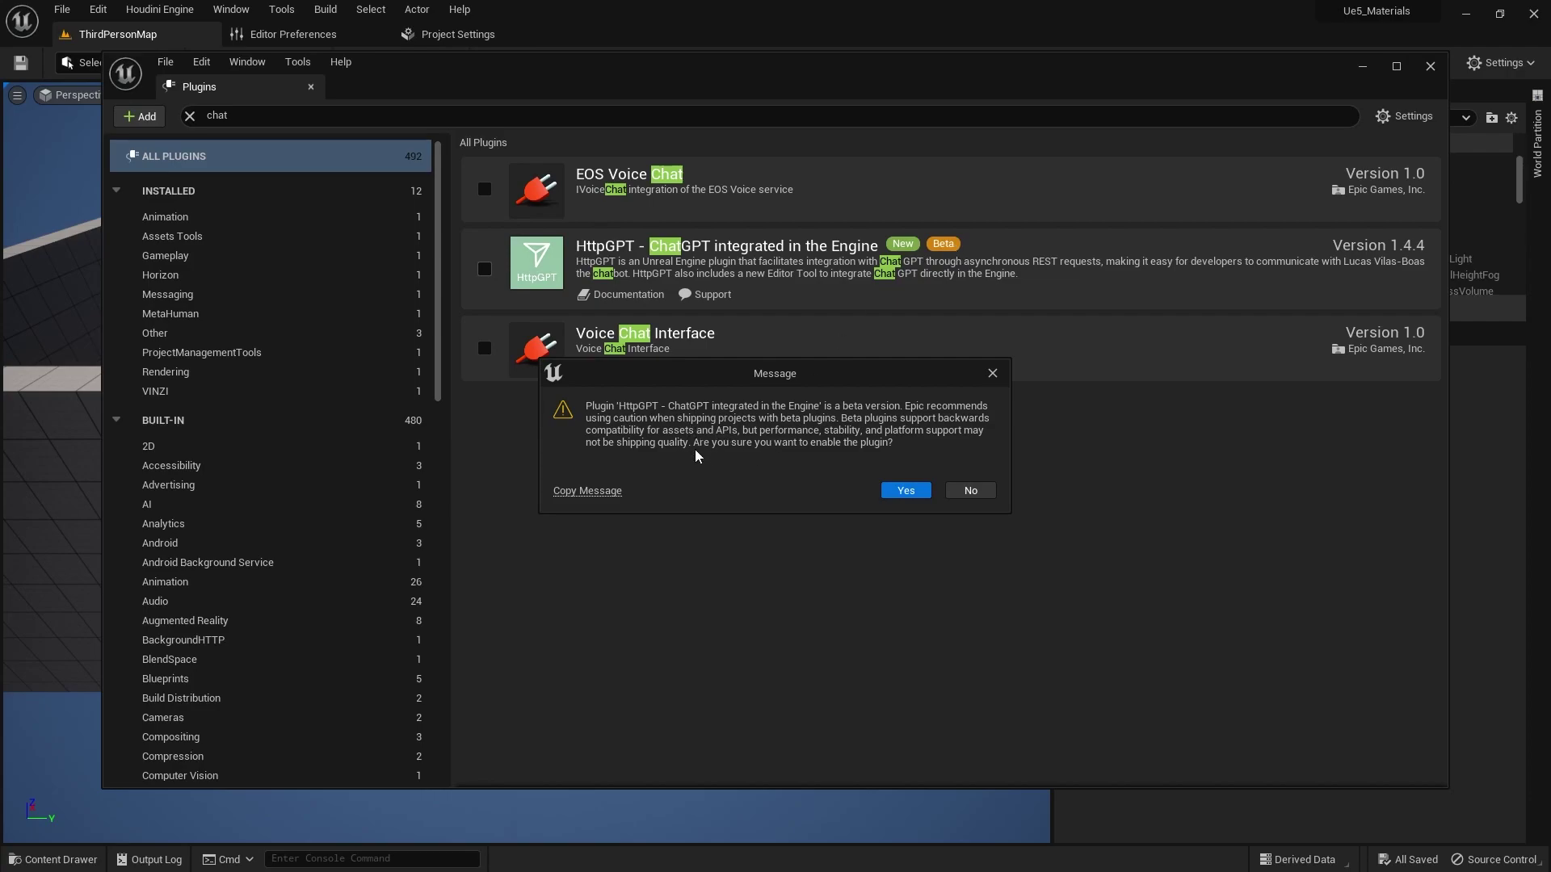
{"action": "left_click", "coordinate": [906, 490]}
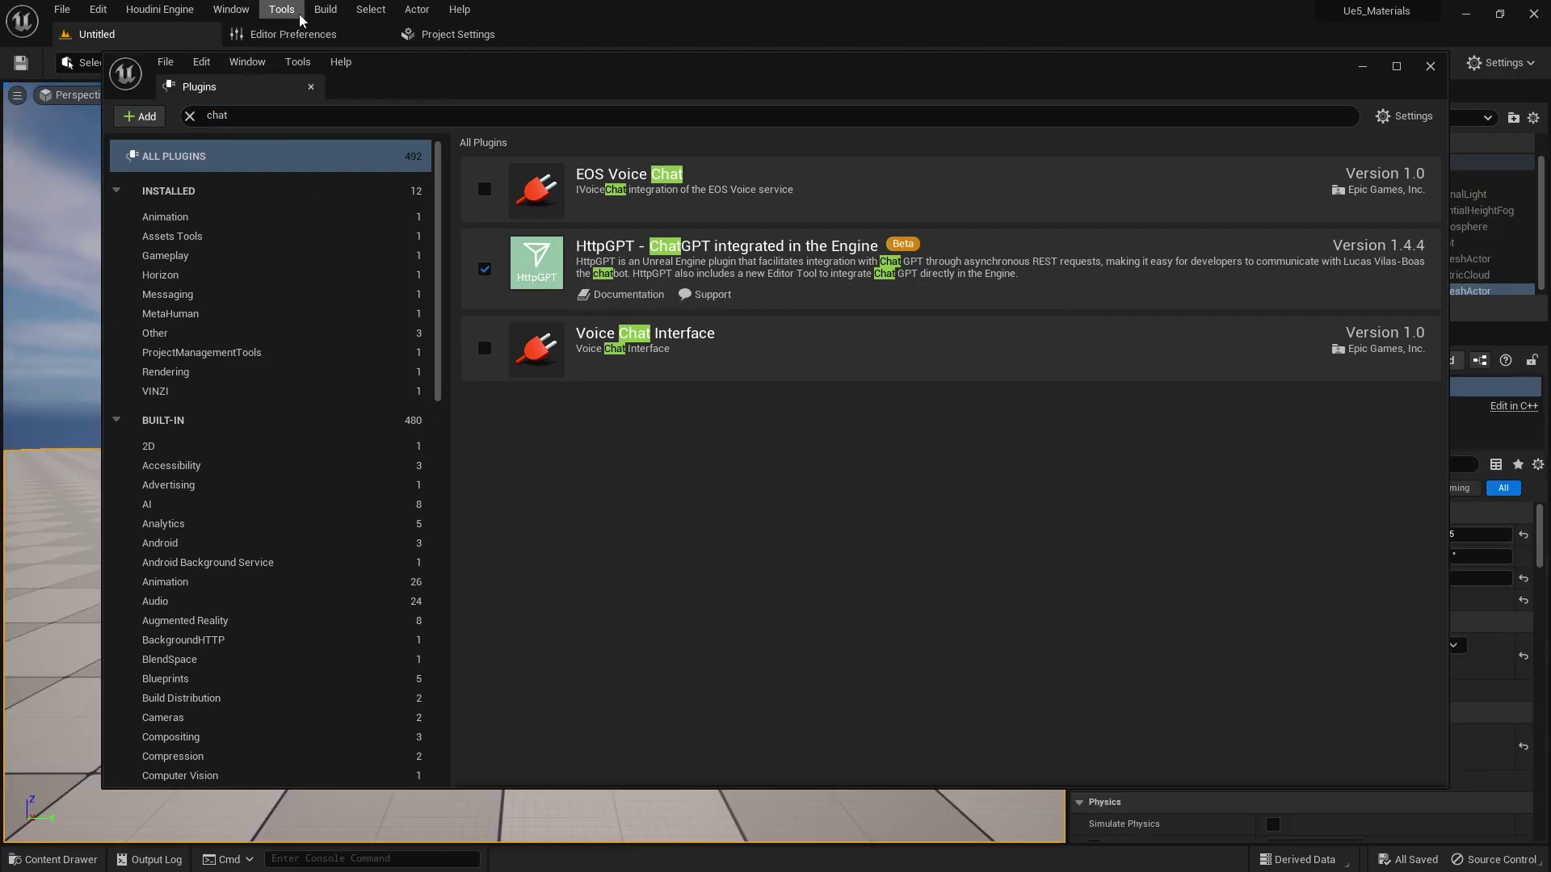
{"action": "left_click", "coordinate": [282, 9]}
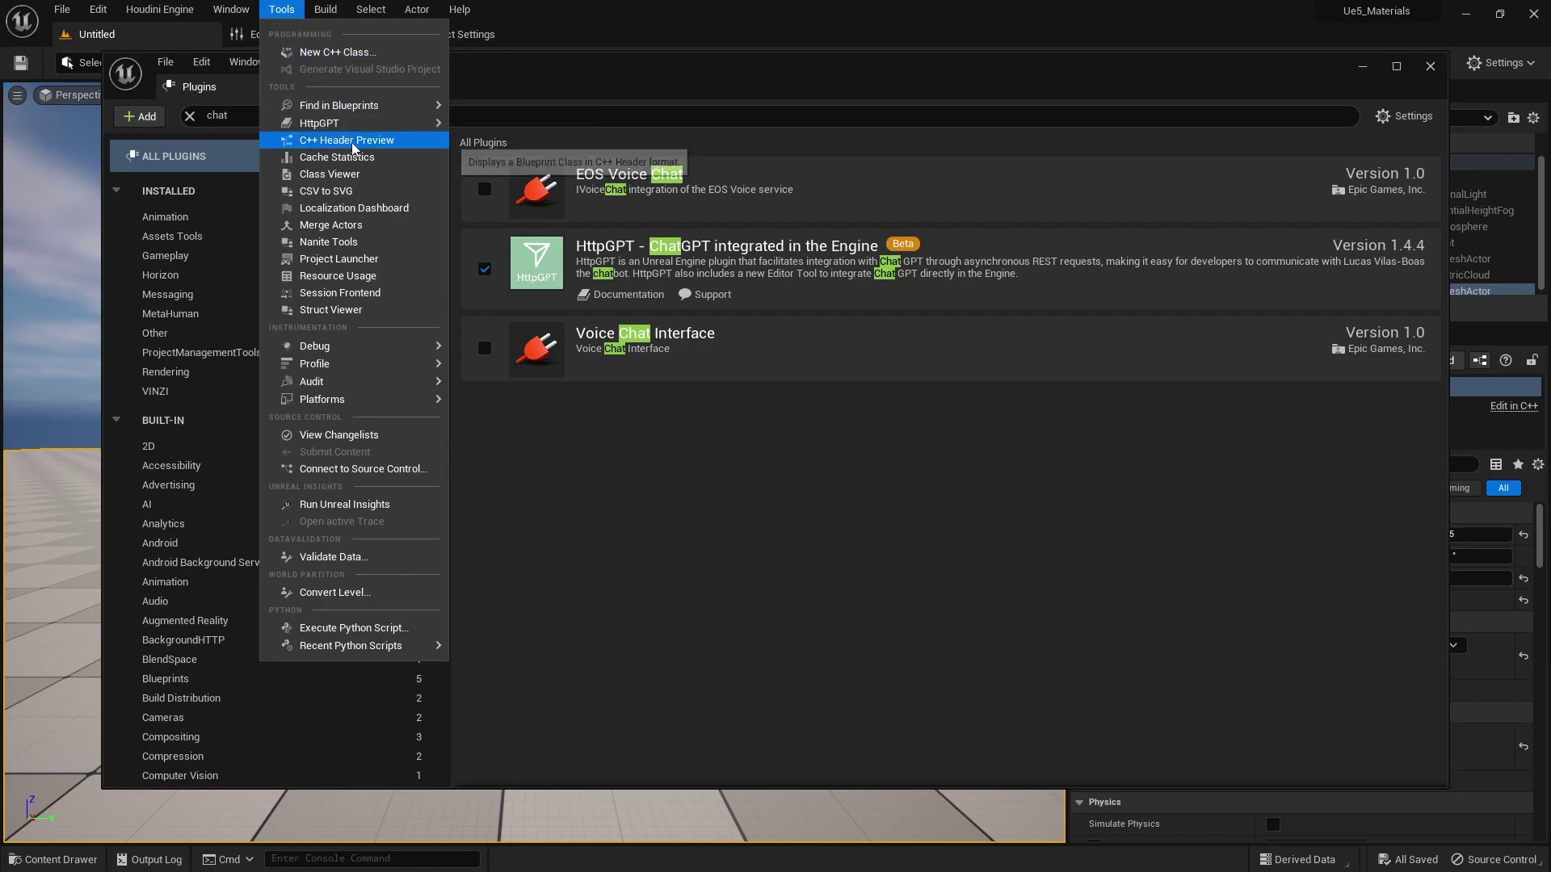
{"action": "mouse_move", "coordinate": [337, 130]}
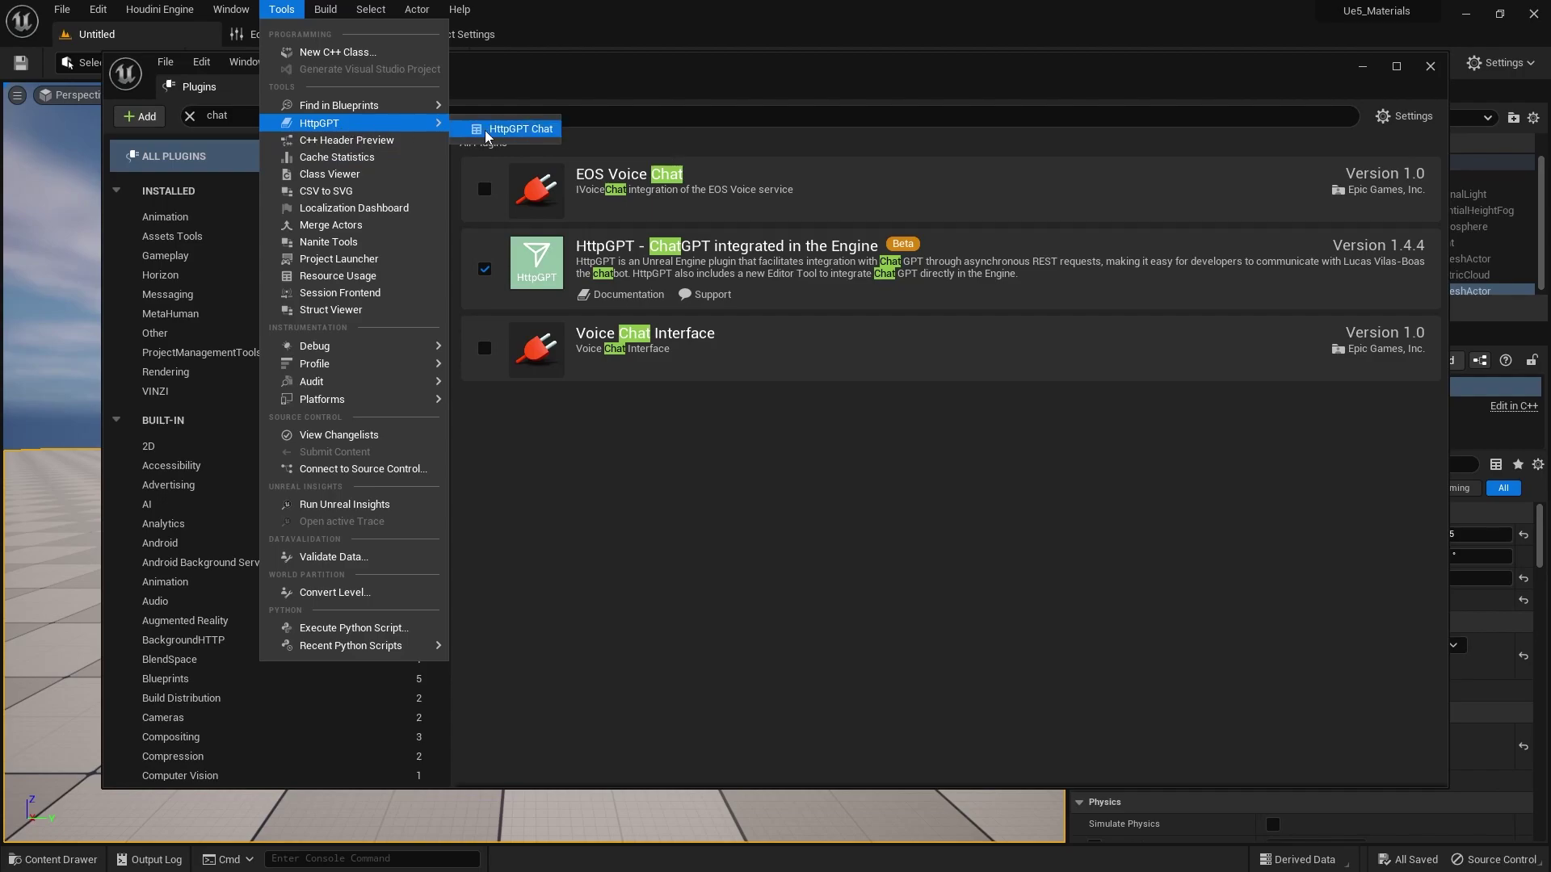
{"action": "left_click", "coordinate": [518, 131]}
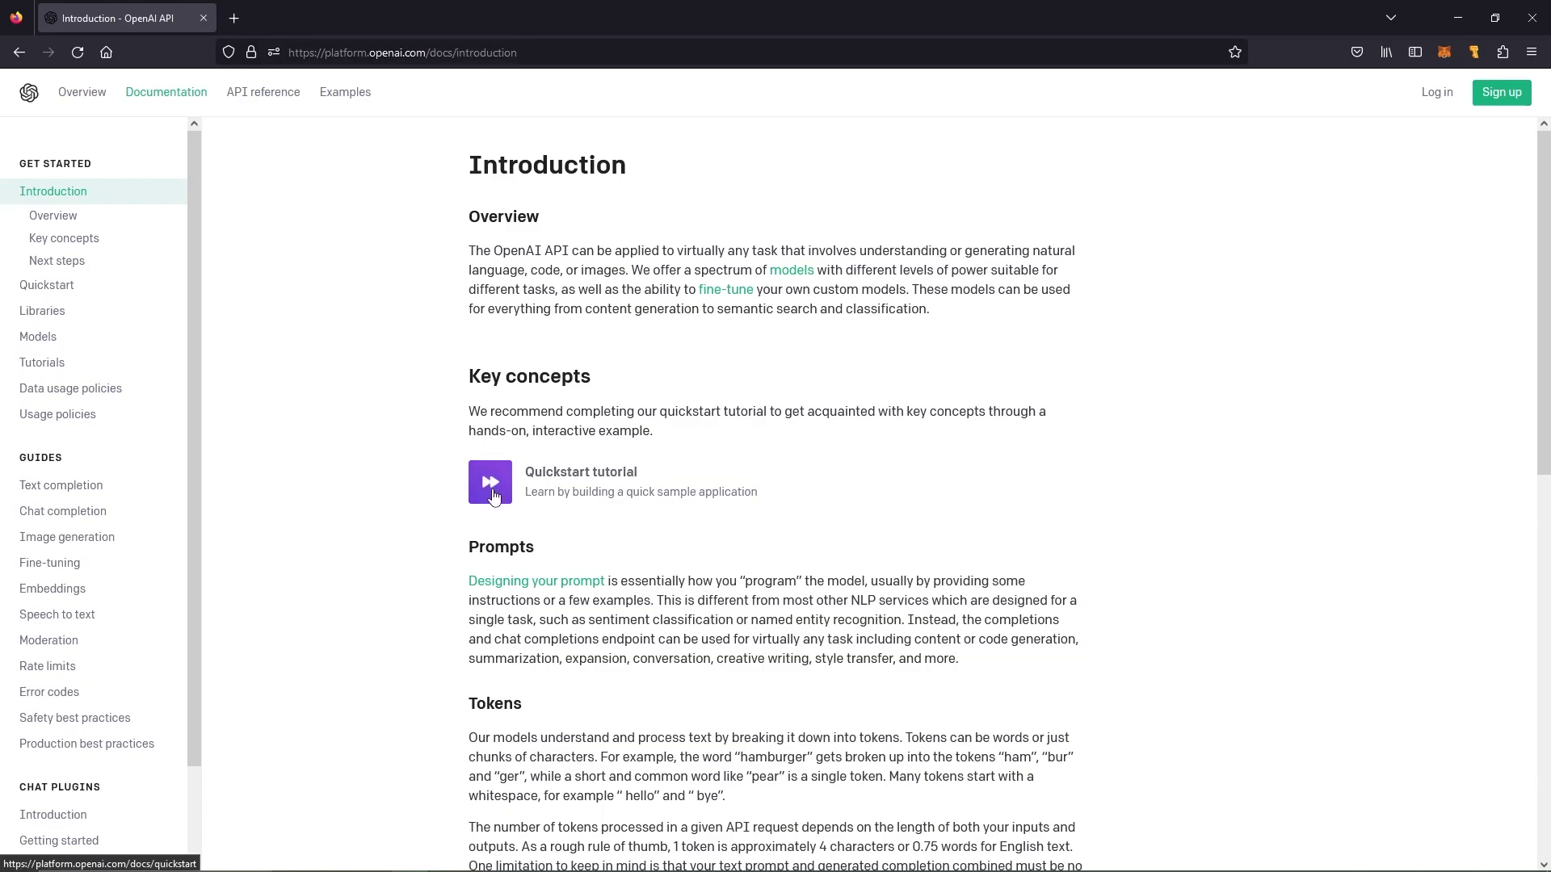
Open the OpenAI Quickstart tutorial and find the sign-up link under "Add your API key"
{"action": "scroll", "coordinate": [889, 537], "scroll_direction": "down", "scroll_amount": 1}
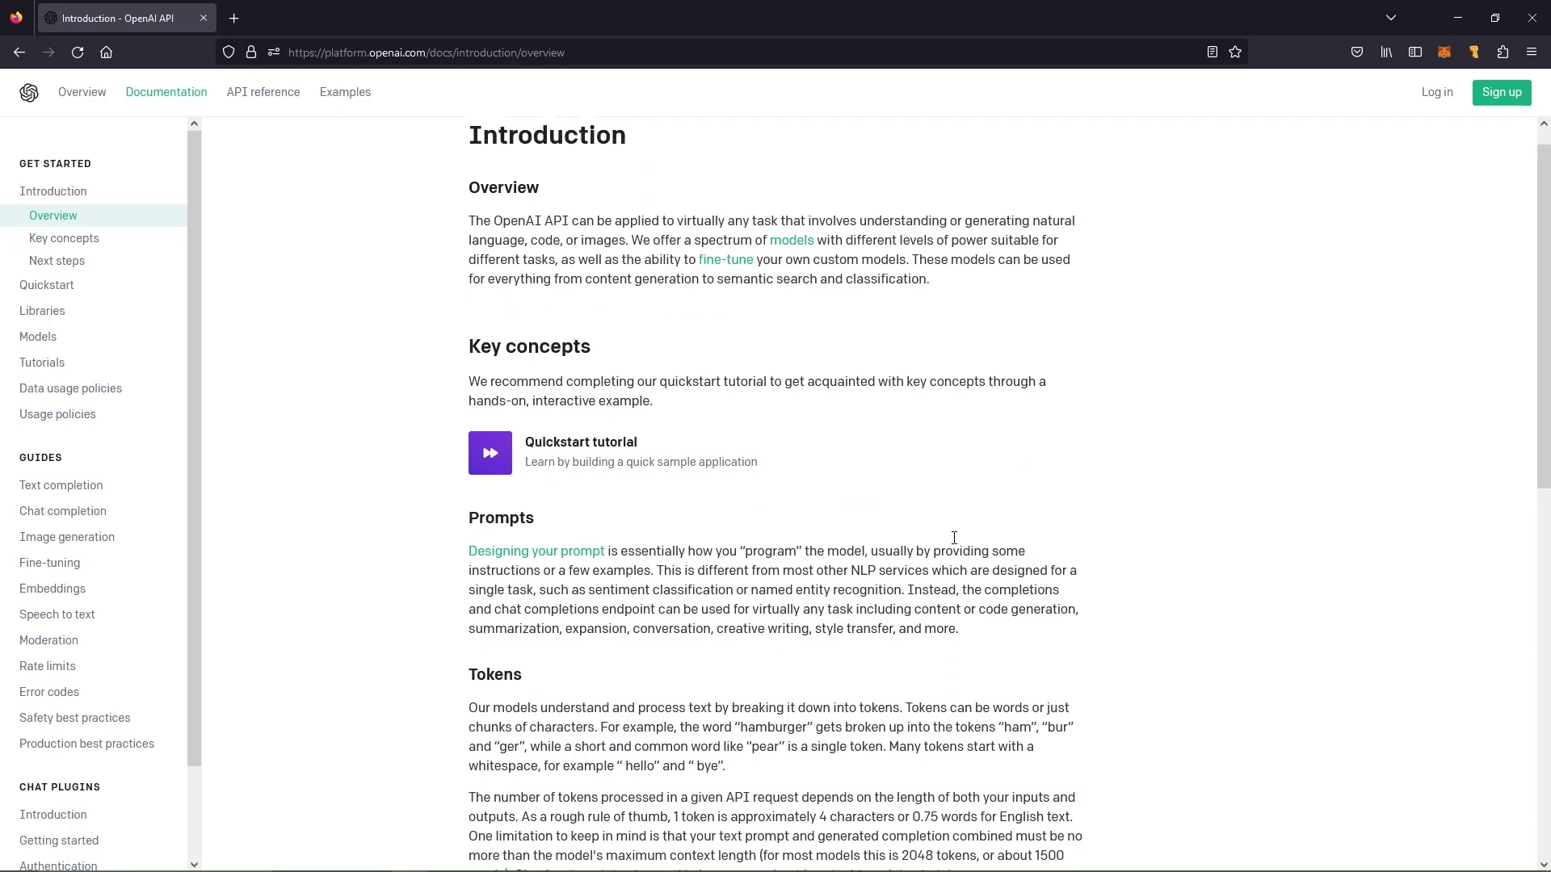
{"action": "scroll", "coordinate": [970, 525], "scroll_direction": "up", "scroll_amount": 1}
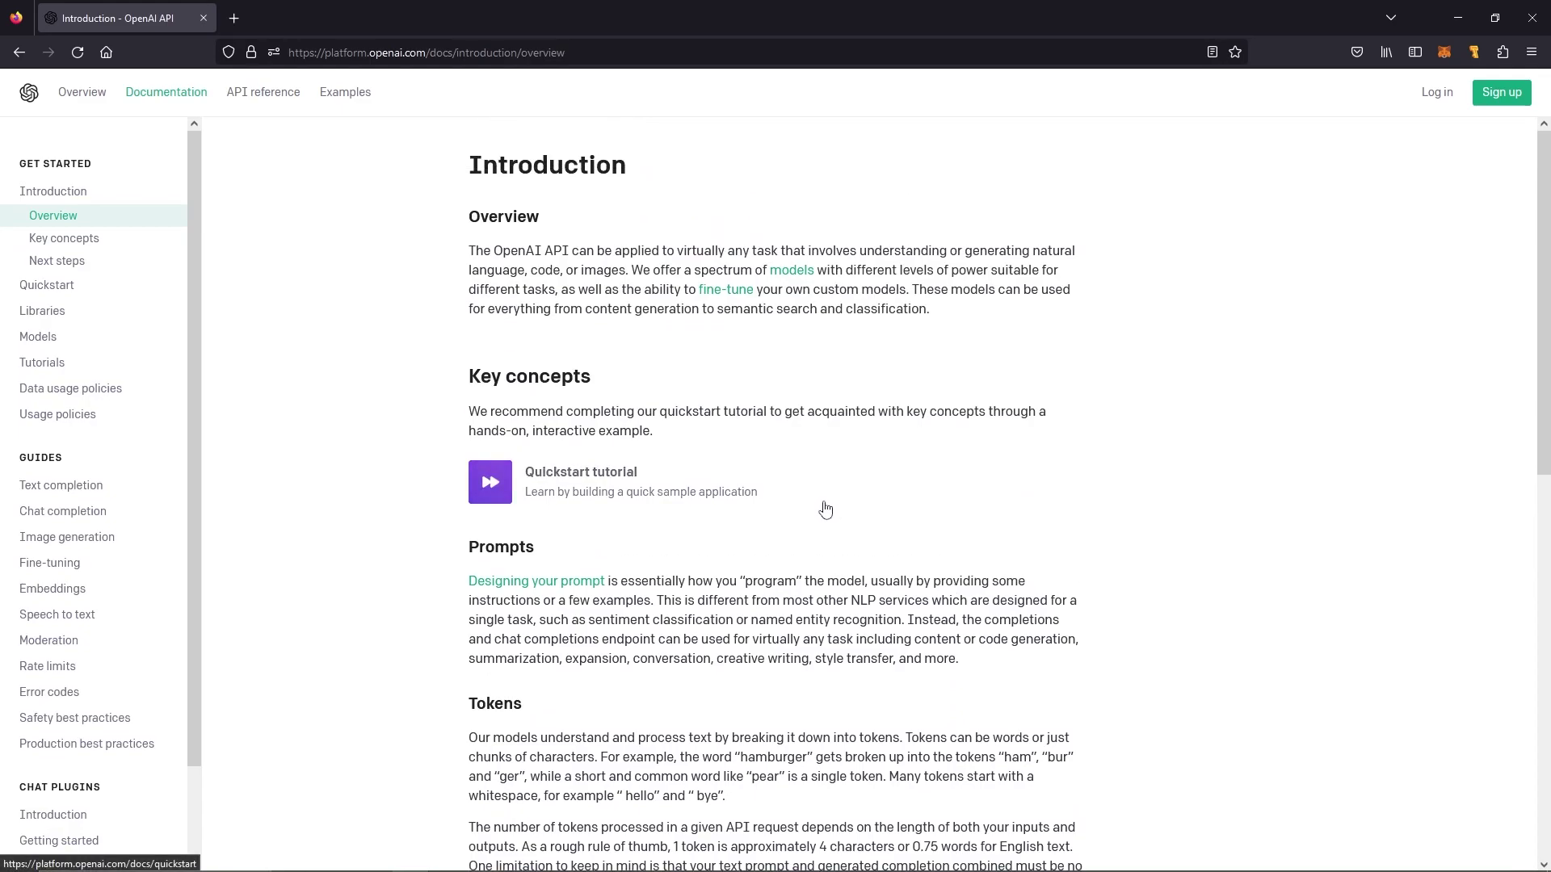
{"action": "scroll", "coordinate": [557, 307], "scroll_direction": "down", "scroll_amount": 2}
{"action": "left_click", "coordinate": [557, 307]}
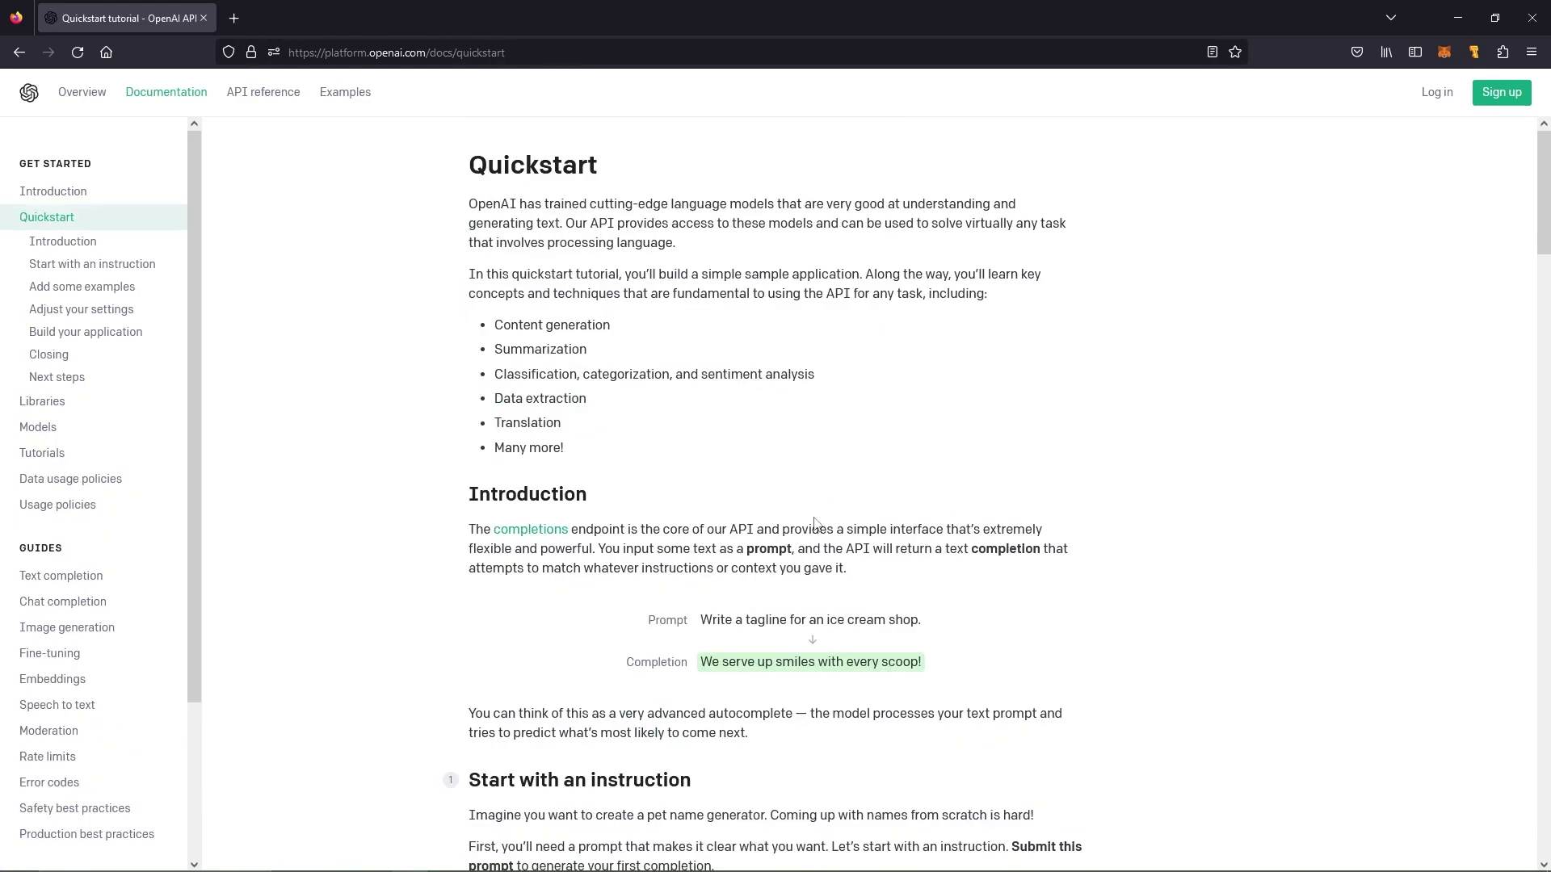
{"action": "scroll", "coordinate": [902, 527], "scroll_direction": "down", "scroll_amount": 20}
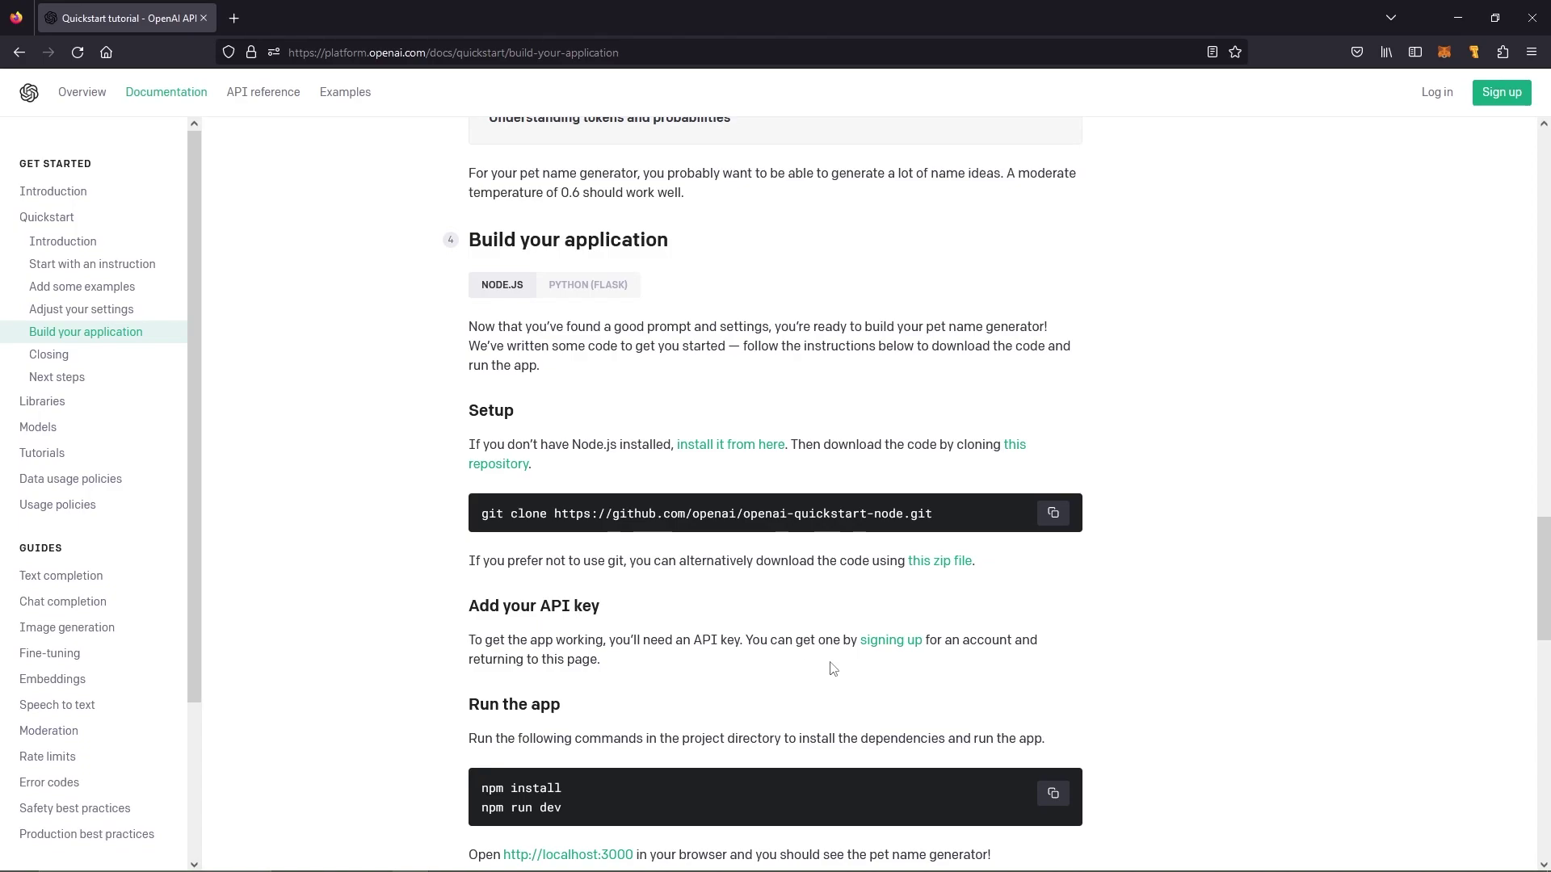
{"action": "right_click", "coordinate": [886, 652]}
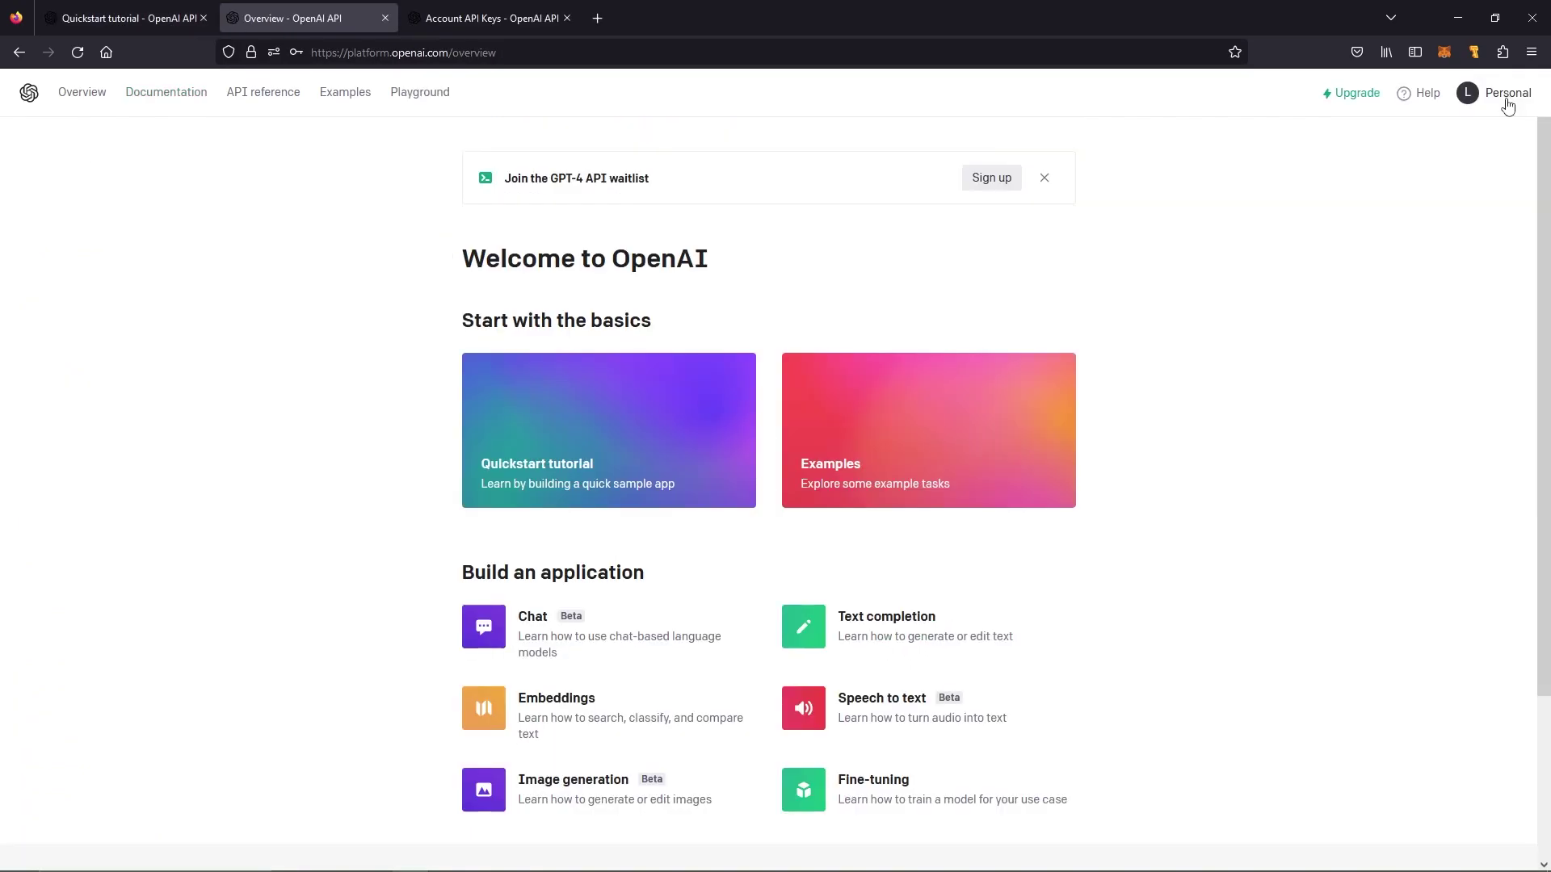
Open the OpenAI account's API keys page and create a new secret key
{"action": "left_click", "coordinate": [1507, 106]}
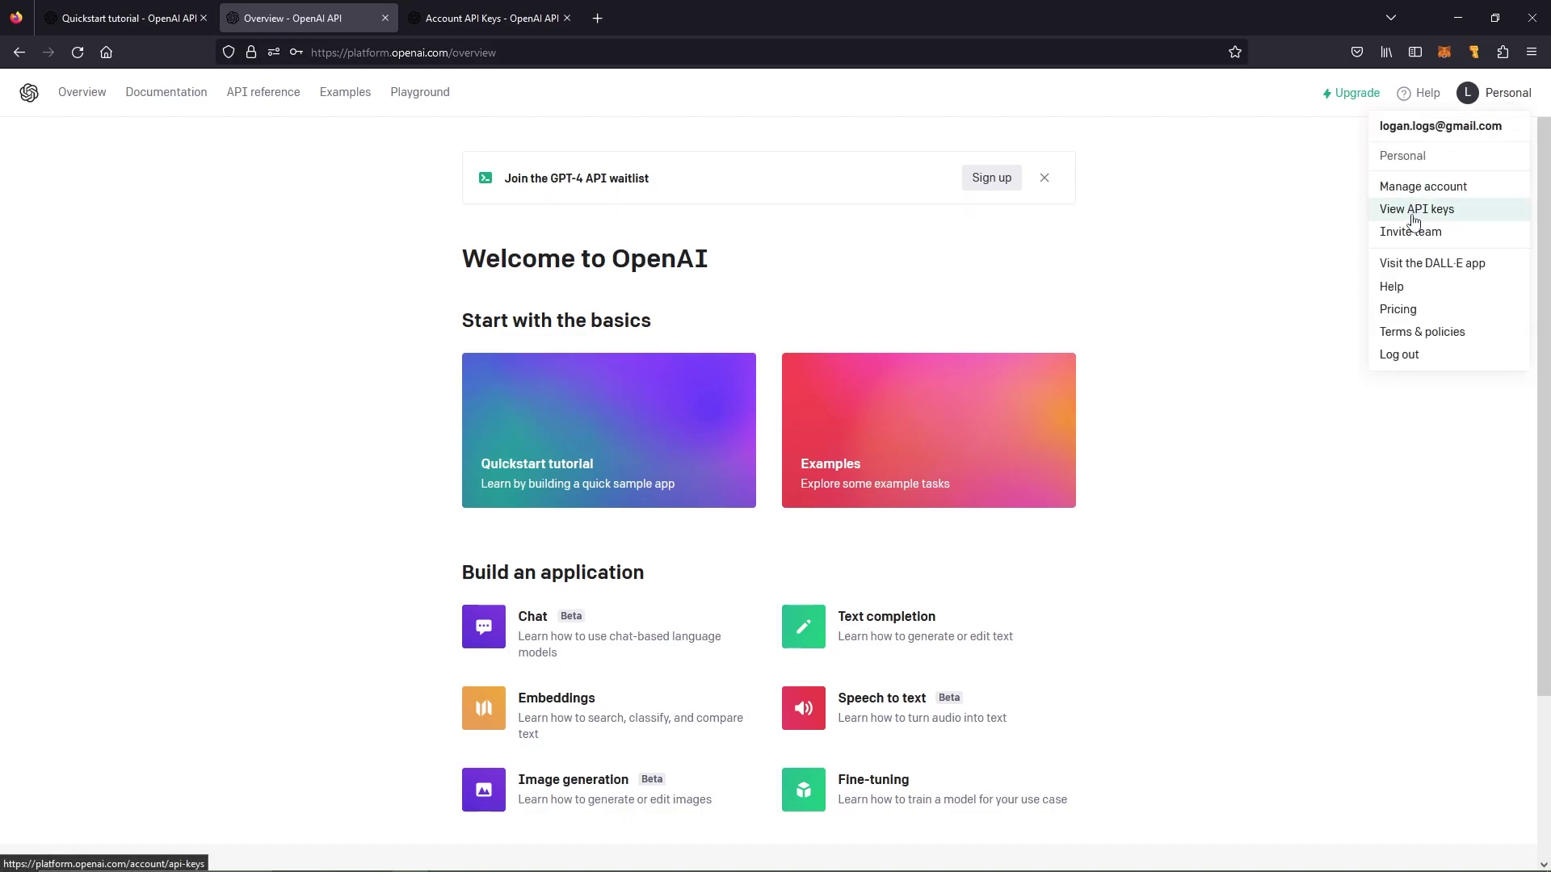
{"action": "left_click", "coordinate": [1414, 210]}
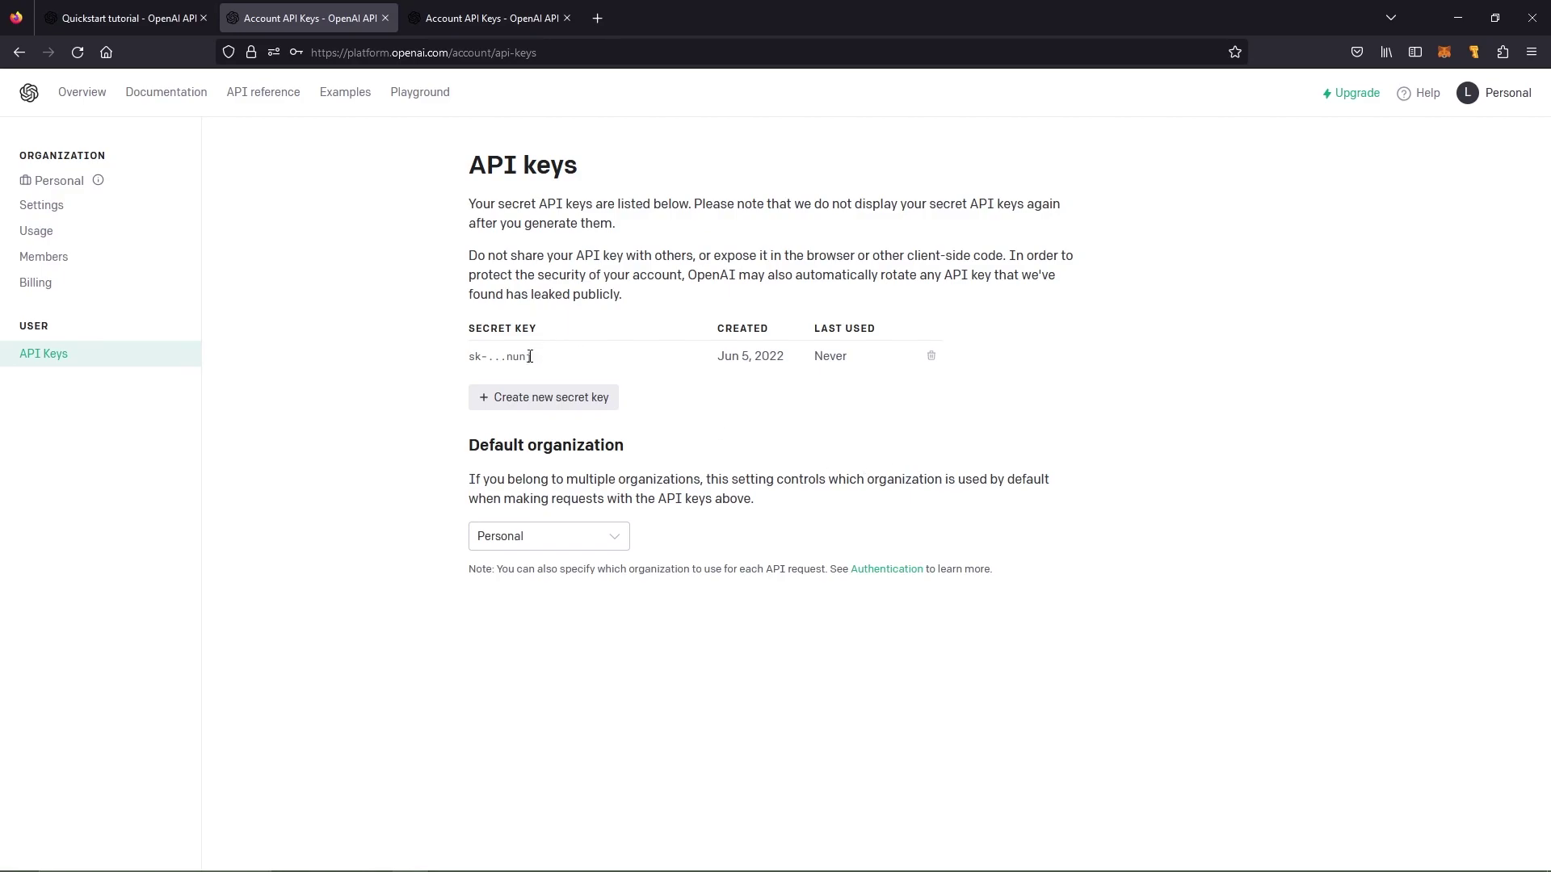
{"action": "left_click", "coordinate": [546, 411]}
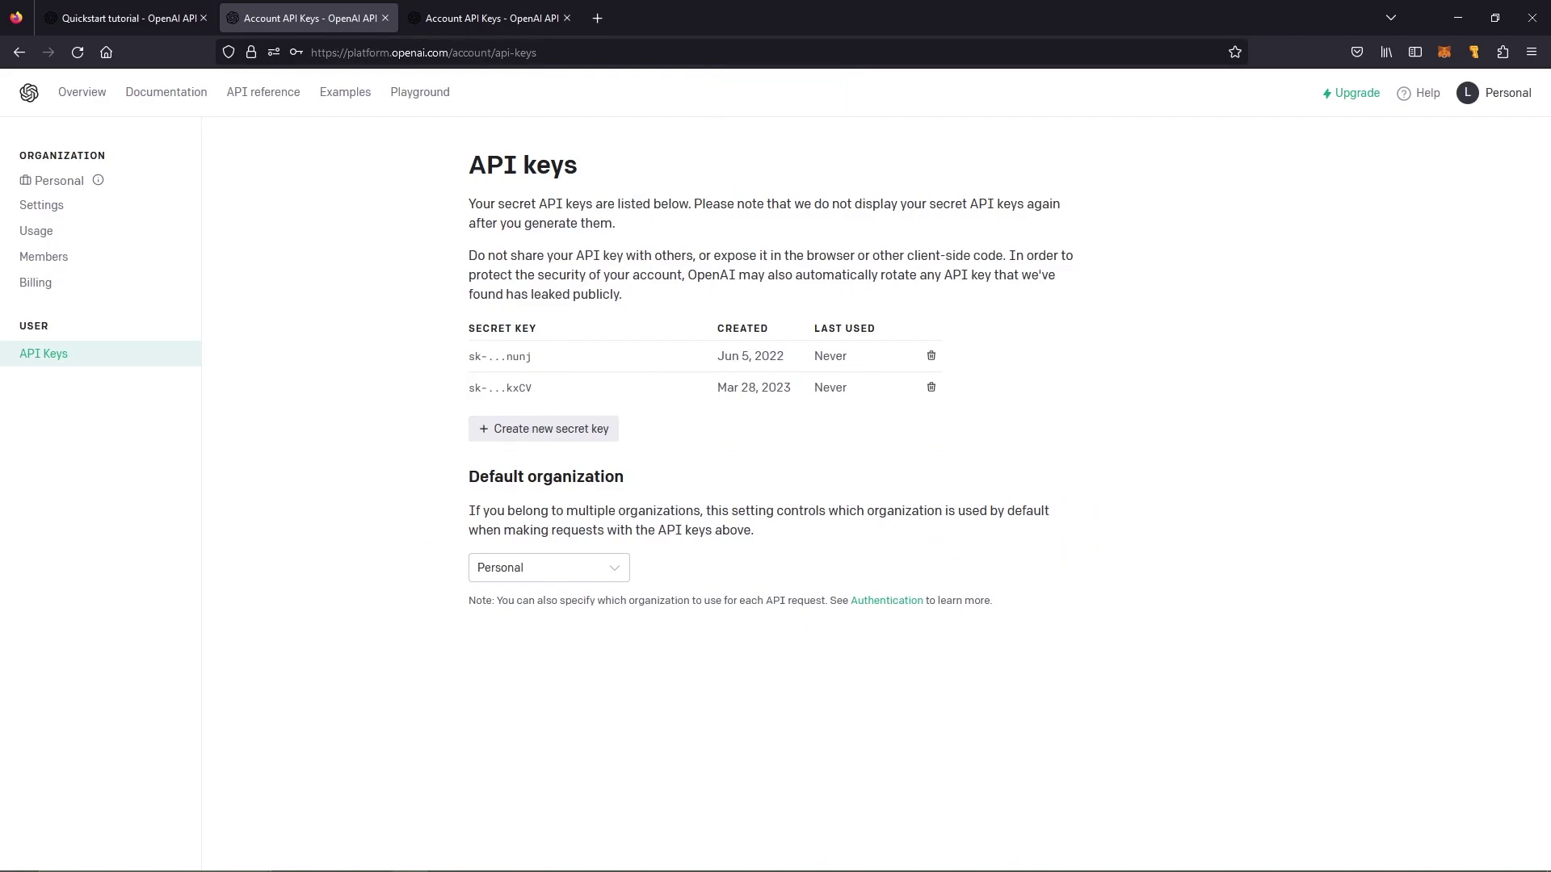
Switch to Unreal Editor and open the API Key value in the HttpGPT plugin's project settings for editing
{"action": "key", "text": "alt+Tab"}
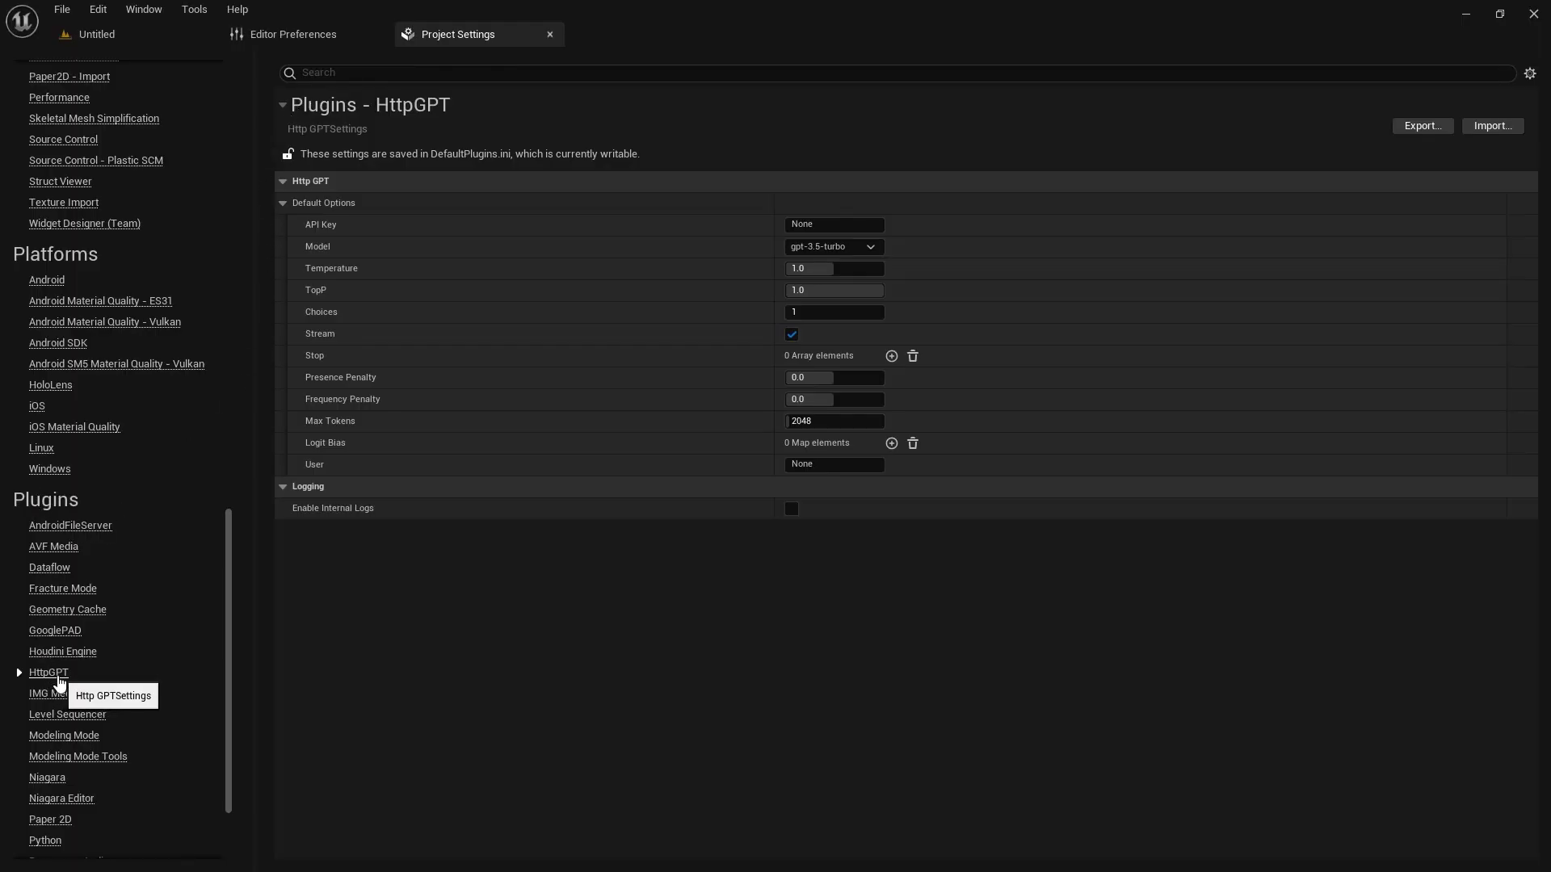
{"action": "left_click", "coordinate": [807, 225]}
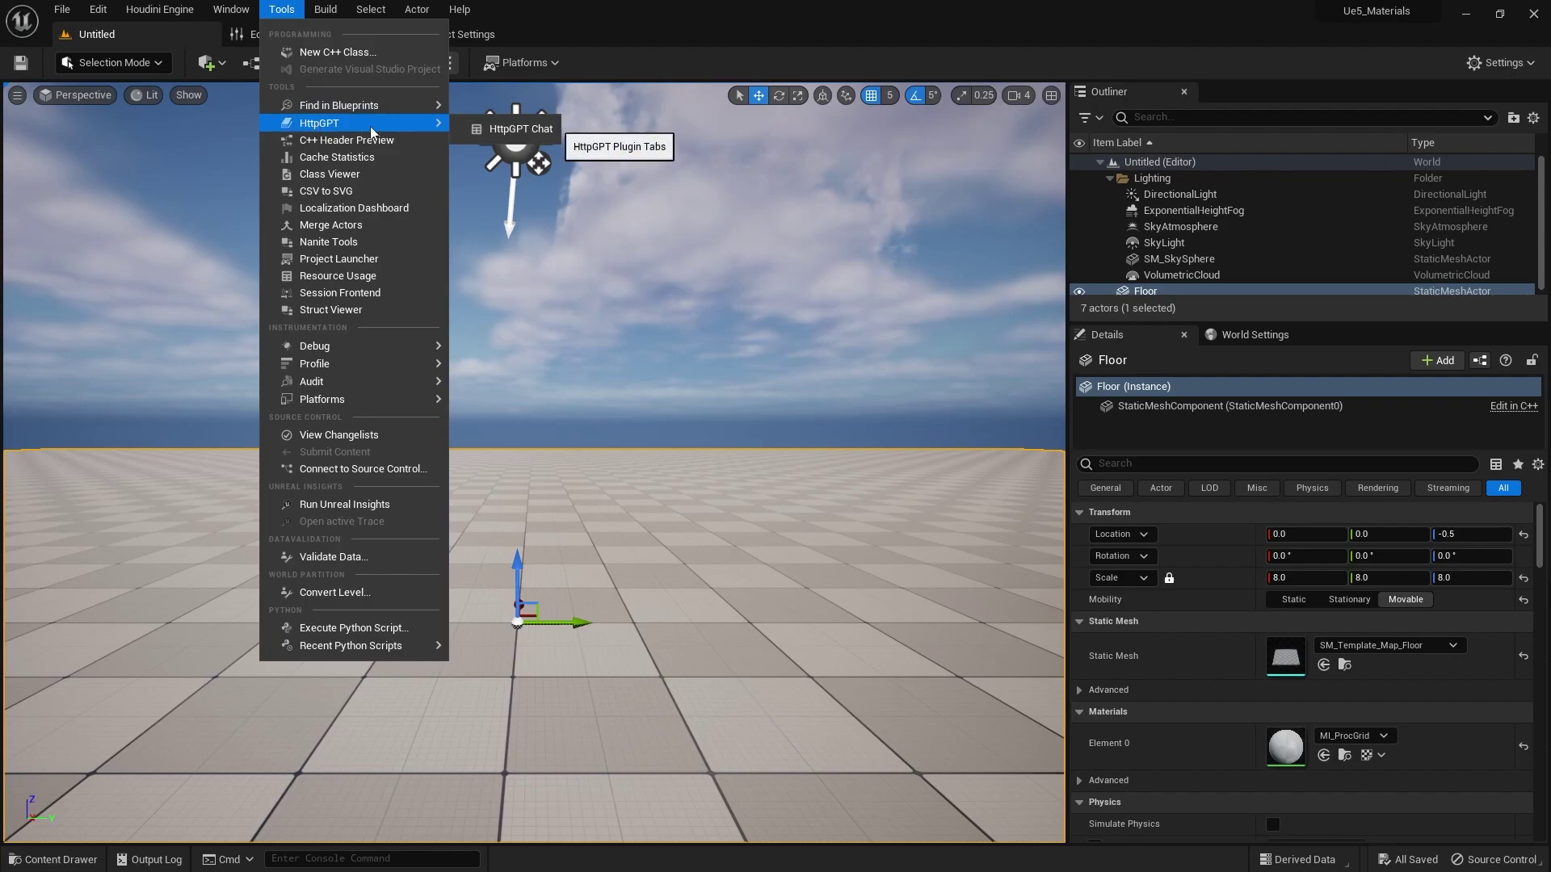
Open the HttpGPT Chat tool and send the message "hello?"
{"action": "left_click", "coordinate": [508, 129]}
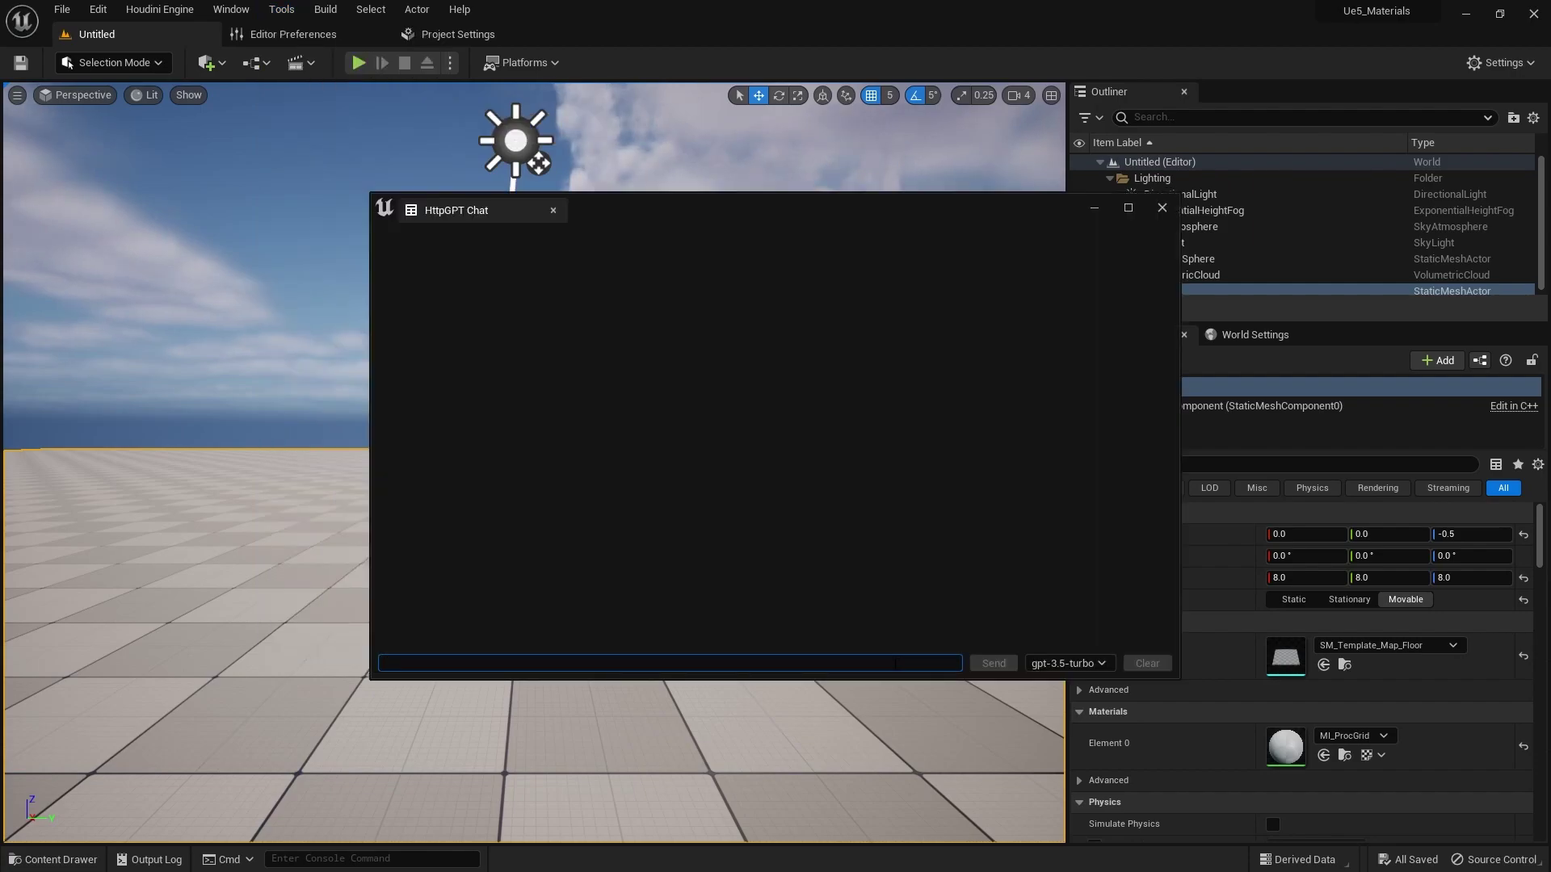
{"action": "left_click", "coordinate": [897, 663]}
{"action": "type", "text": "hello?"}
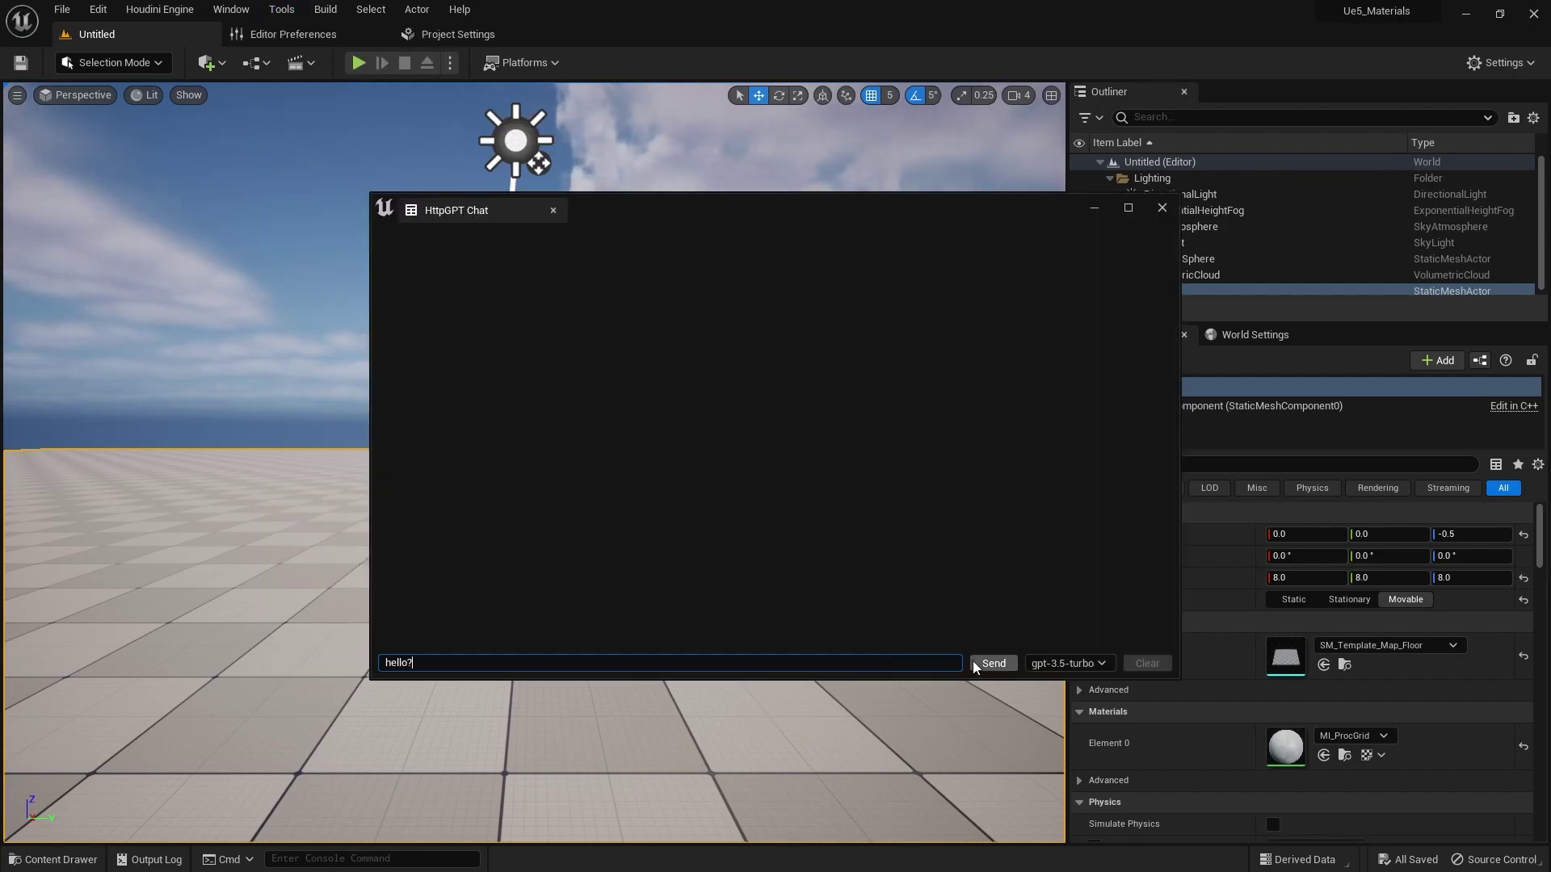
{"action": "left_click", "coordinate": [993, 663]}
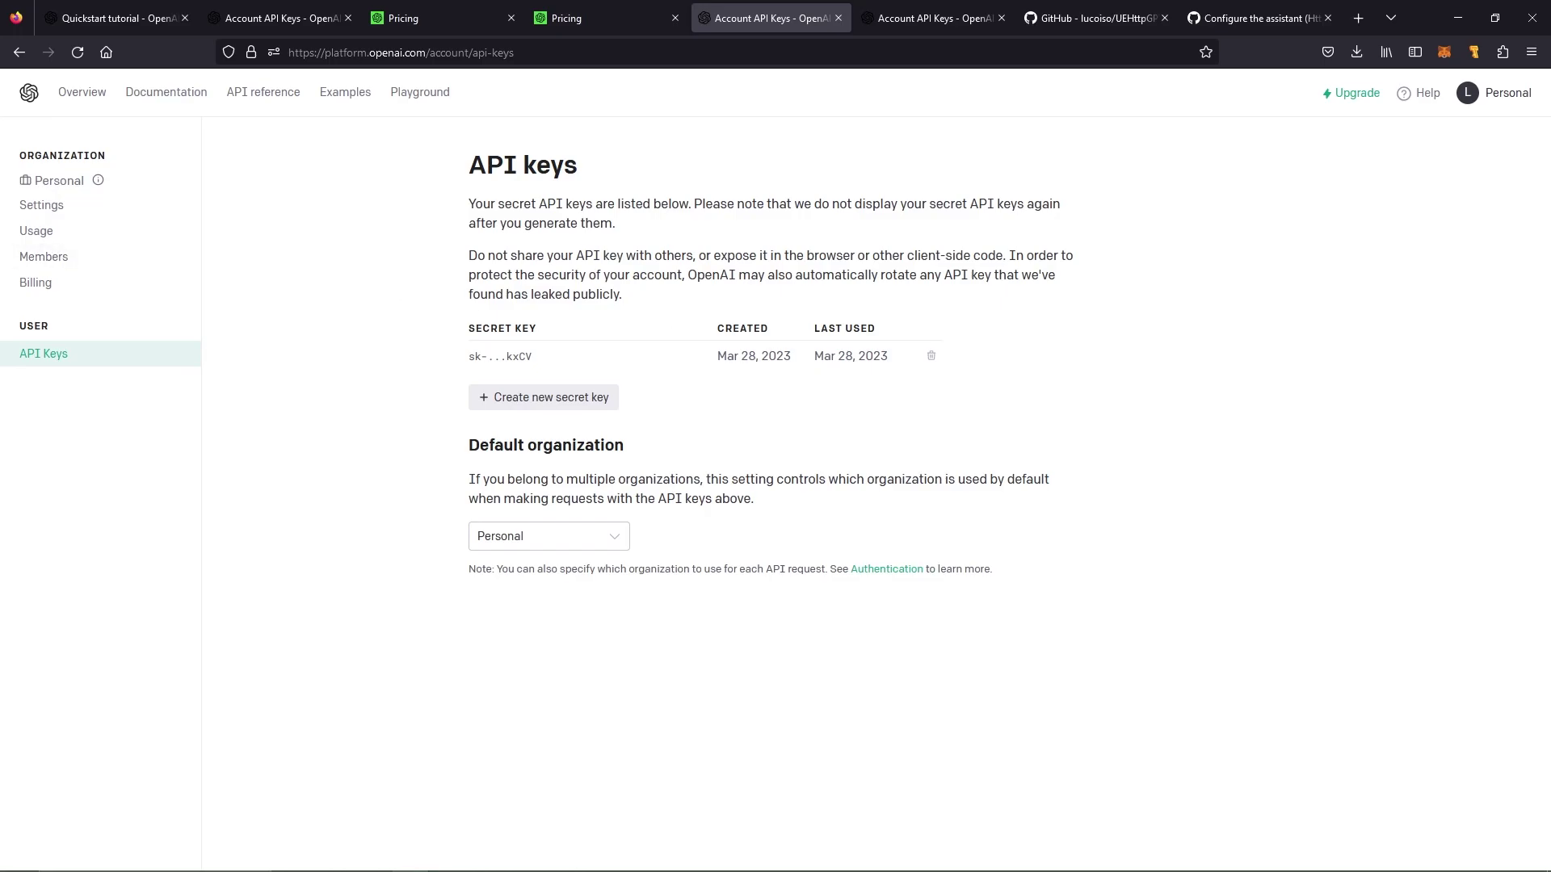
Review the OpenAI account's billing overview and usage limits
{"action": "left_click", "coordinate": [36, 284]}
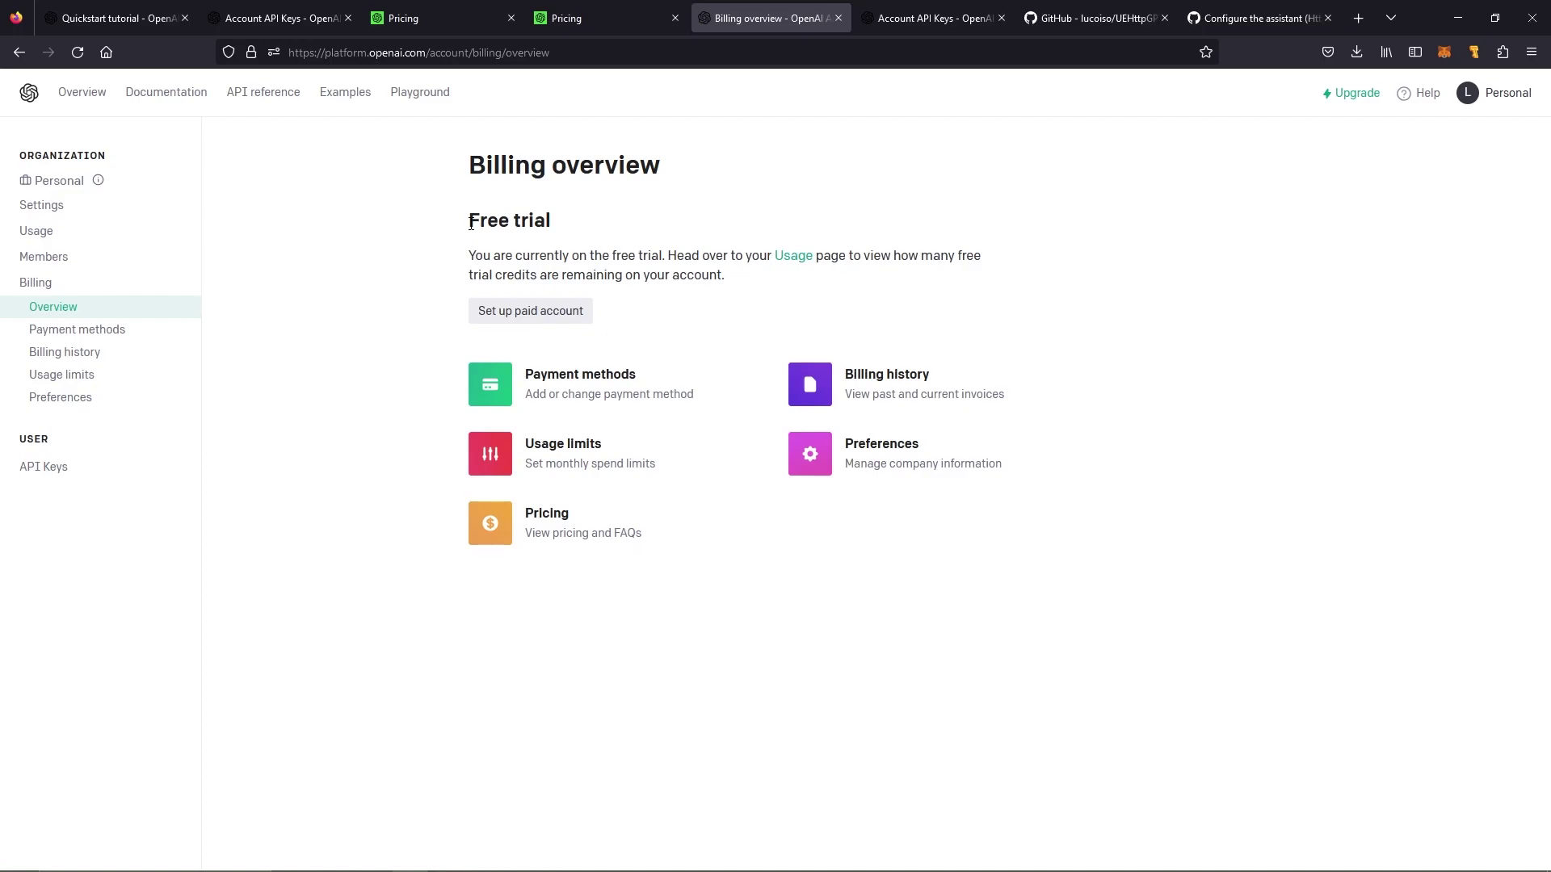
{"action": "left_click", "coordinate": [563, 445]}
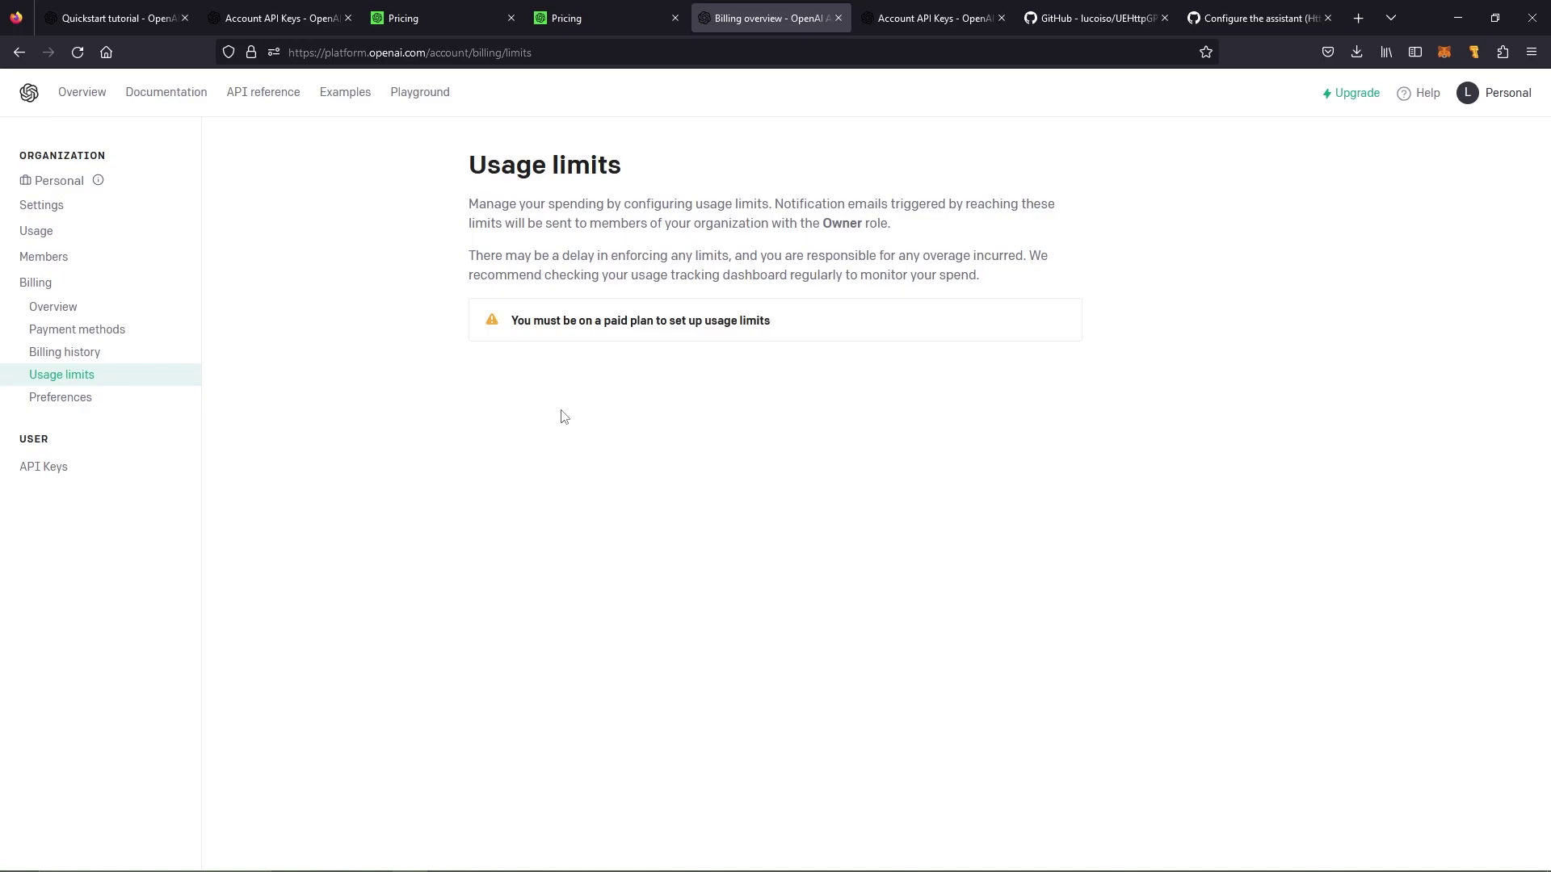
Switch to Unreal Editor, open HttpGPT Chat and dock it alongside the Details panel
{"action": "key", "text": "alt+Tab"}
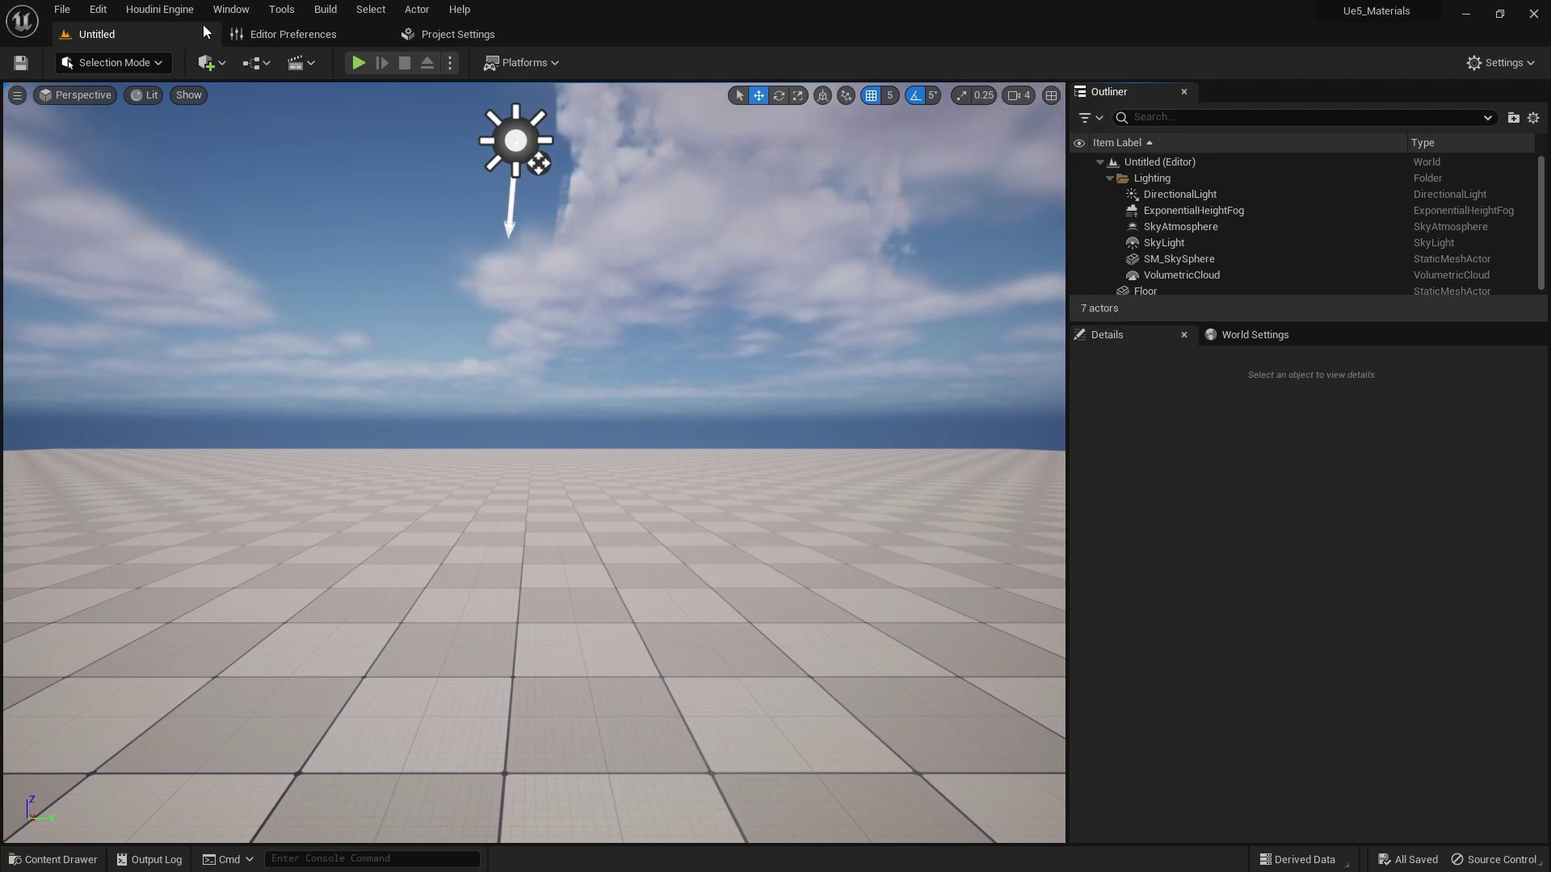
{"action": "left_click", "coordinate": [277, 11]}
{"action": "mouse_move", "coordinate": [327, 128]}
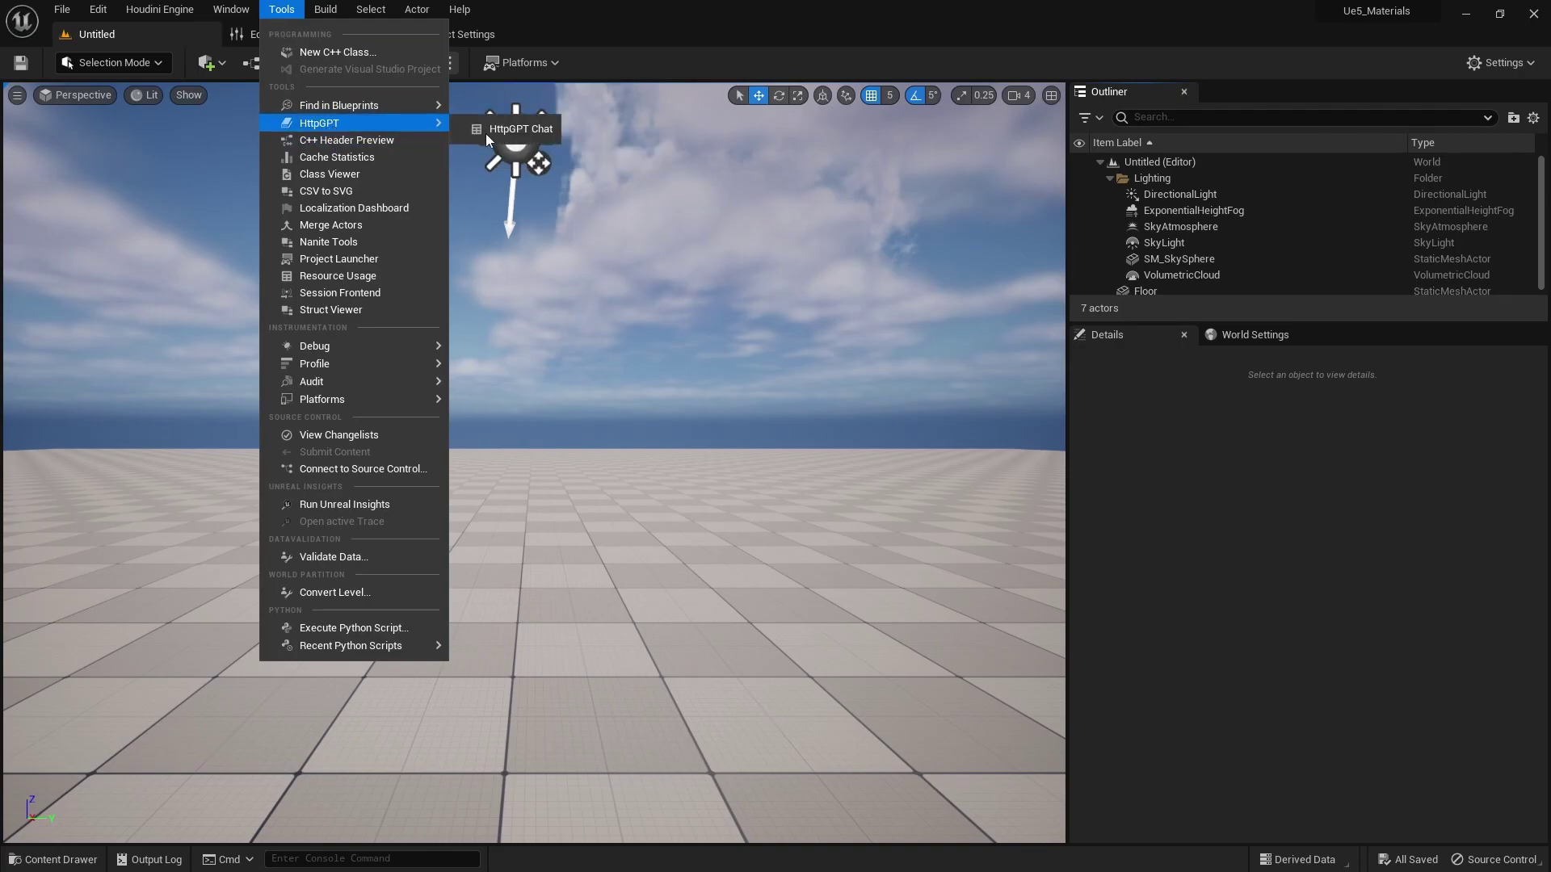
{"action": "left_click", "coordinate": [496, 130]}
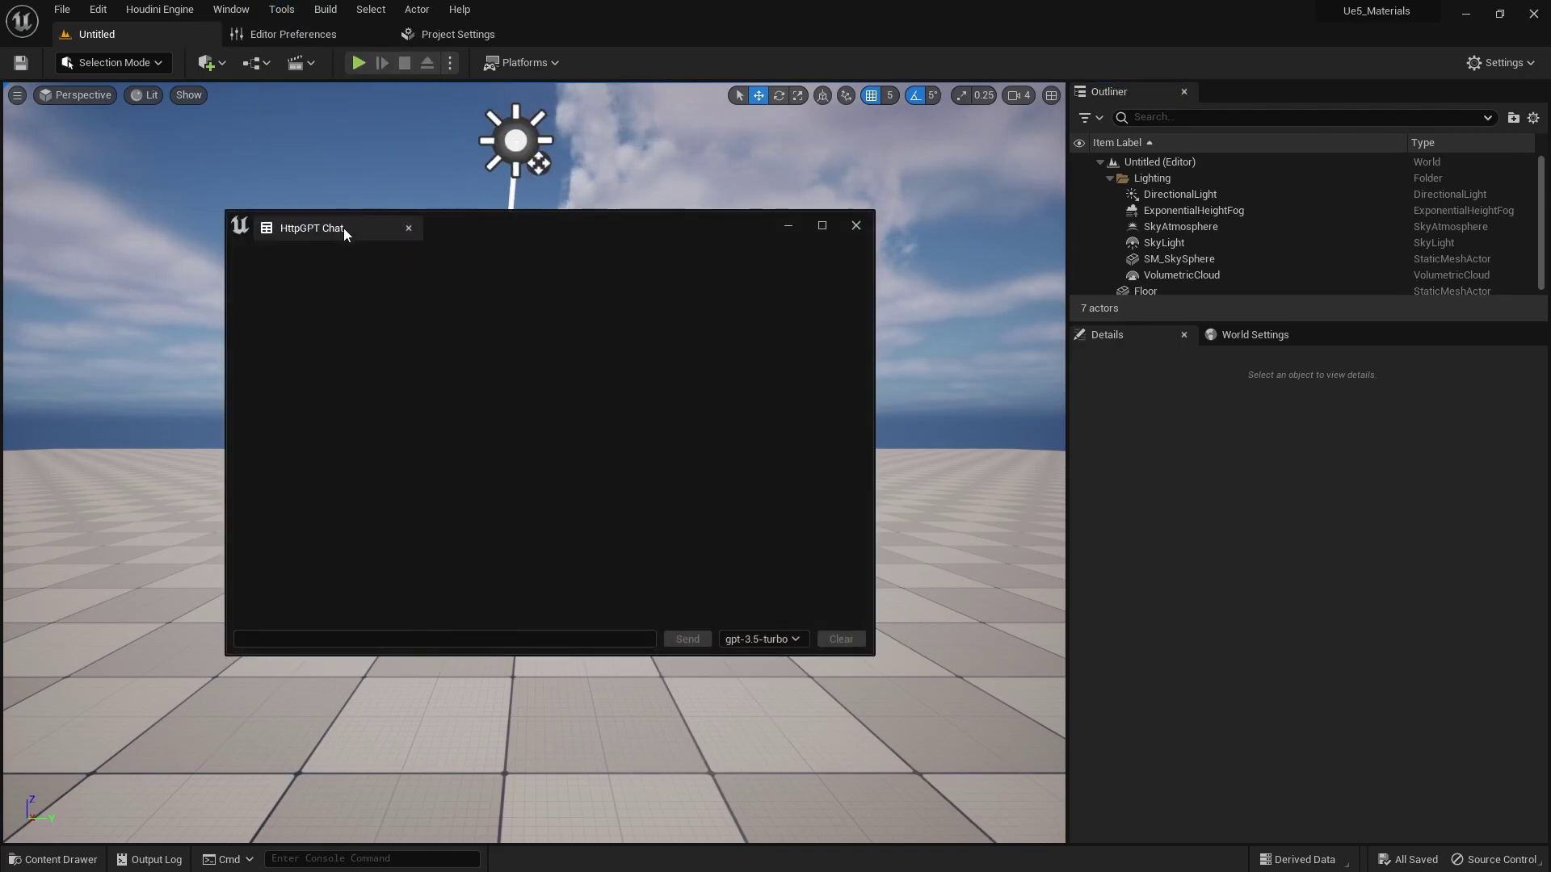
{"action": "left_click_drag", "start_coordinate": [339, 229], "coordinate": [1124, 337]}
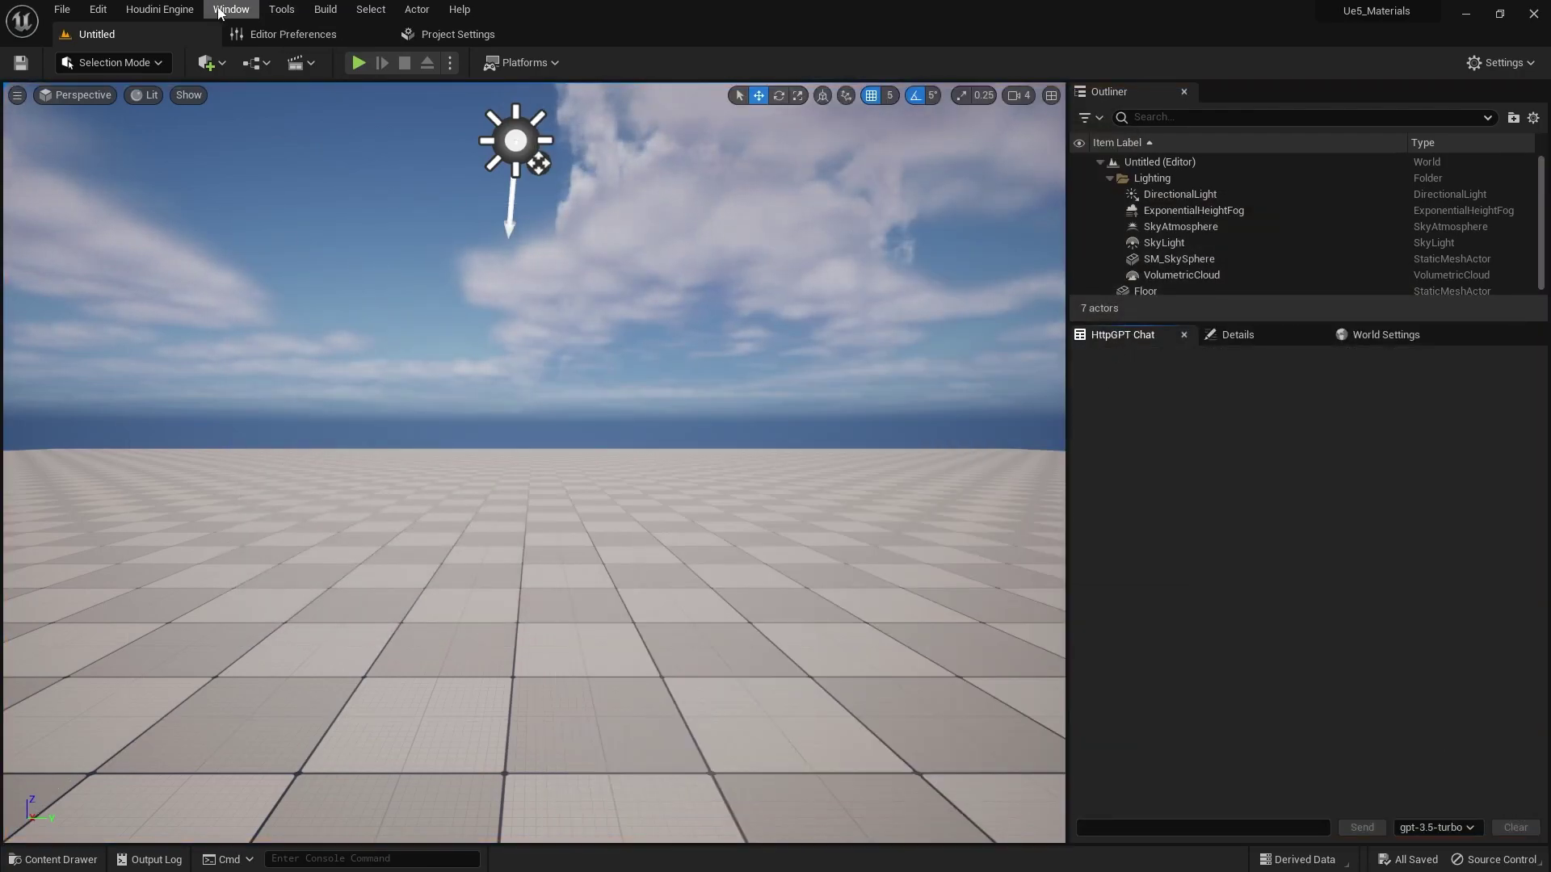
View the HttpGPT plugin's settings page in the Project Settings
{"action": "left_click", "coordinate": [439, 40]}
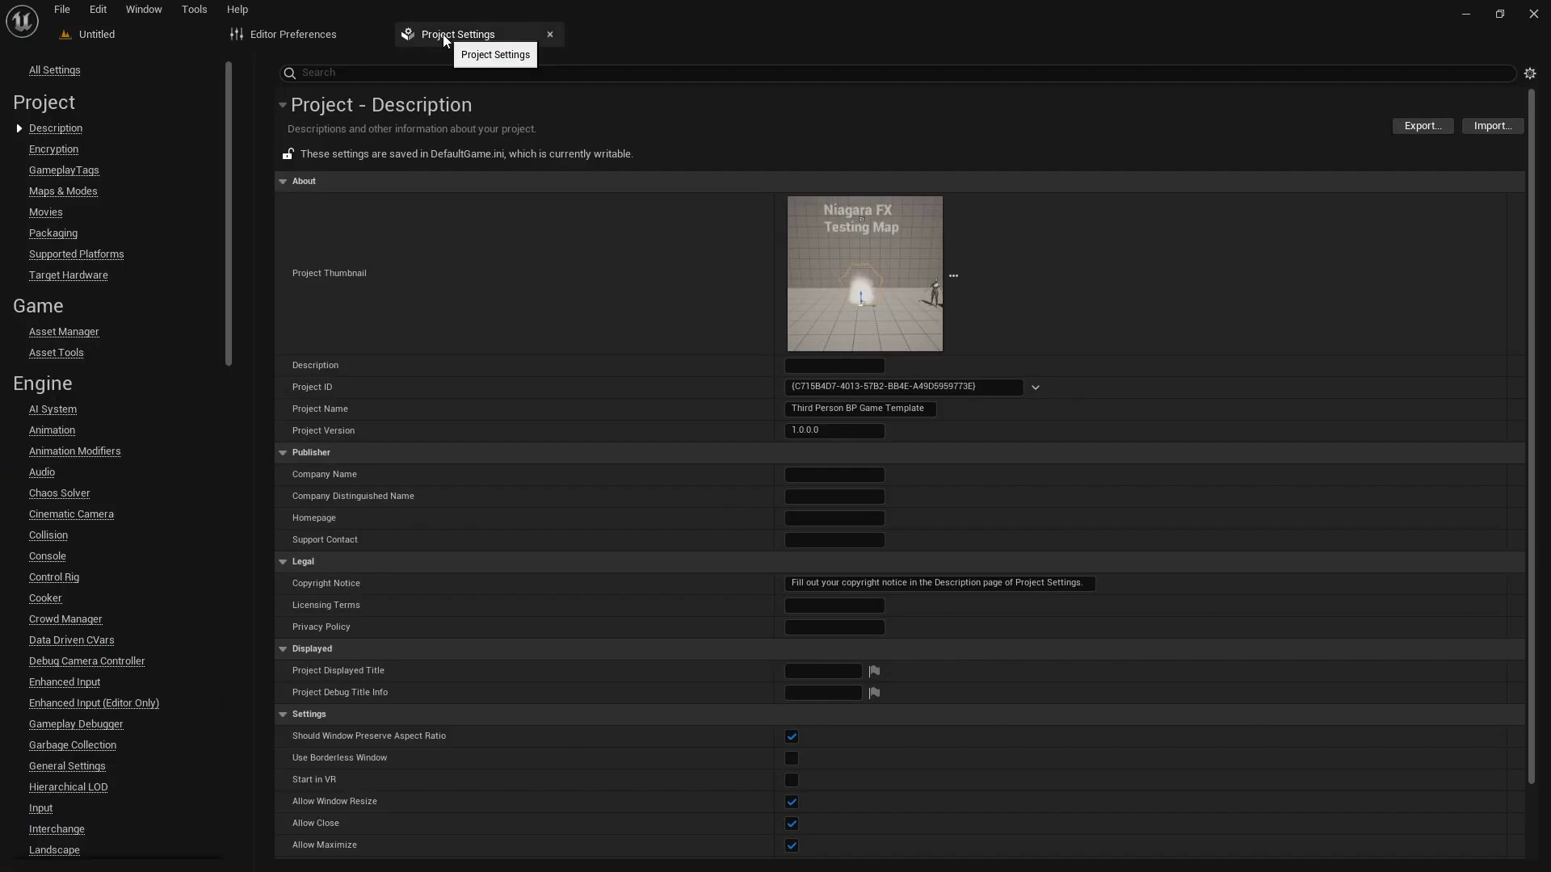
{"action": "scroll", "coordinate": [81, 201], "scroll_direction": "down", "scroll_amount": 10}
{"action": "scroll", "coordinate": [113, 275], "scroll_direction": "down", "scroll_amount": 10}
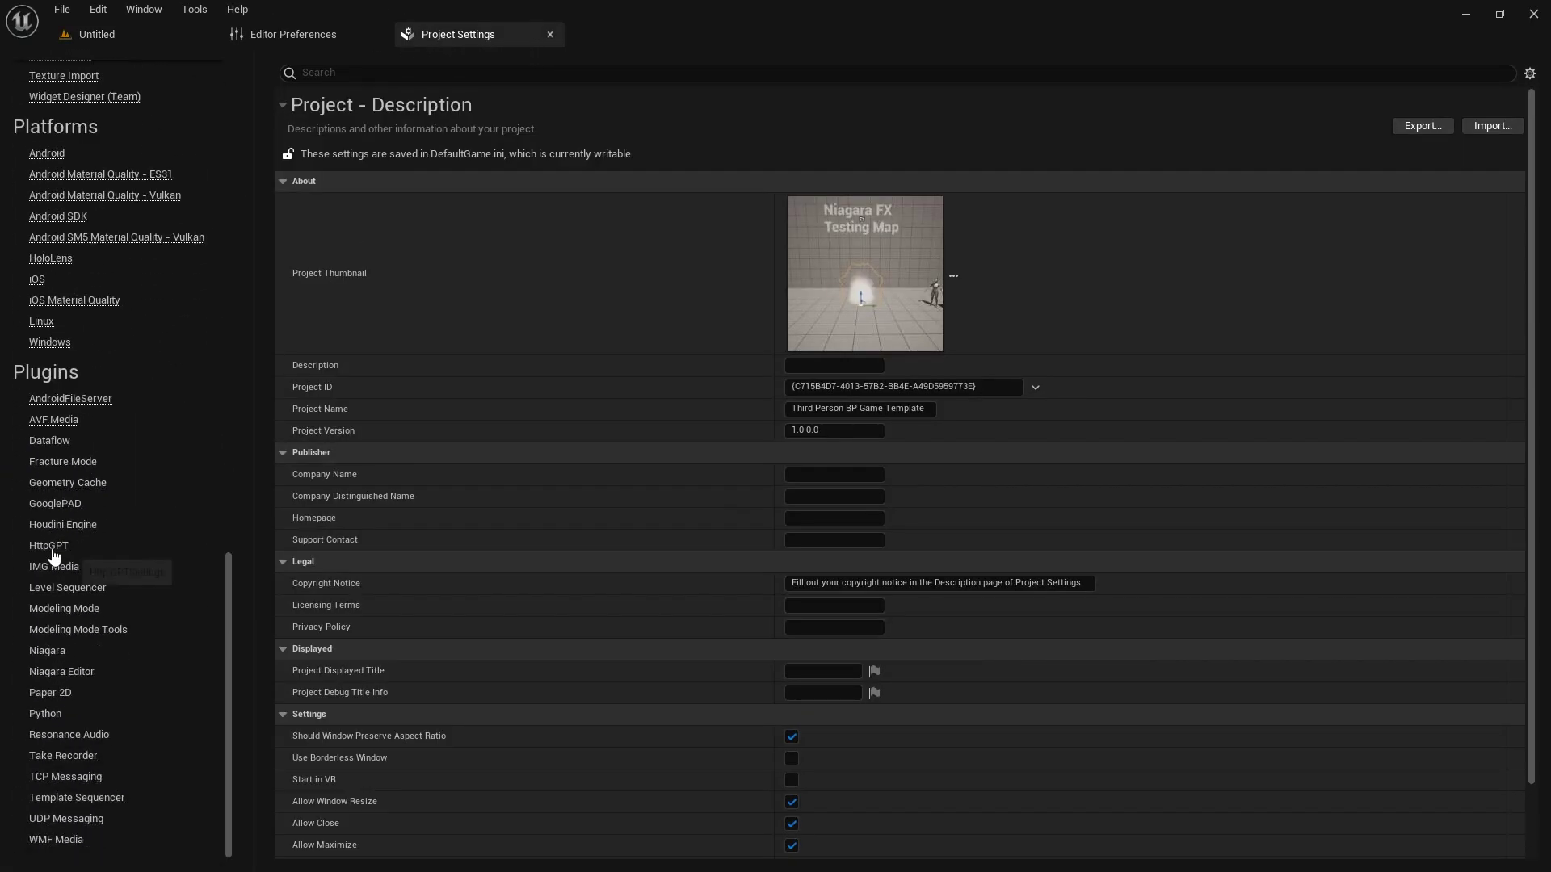
{"action": "left_click", "coordinate": [53, 549]}
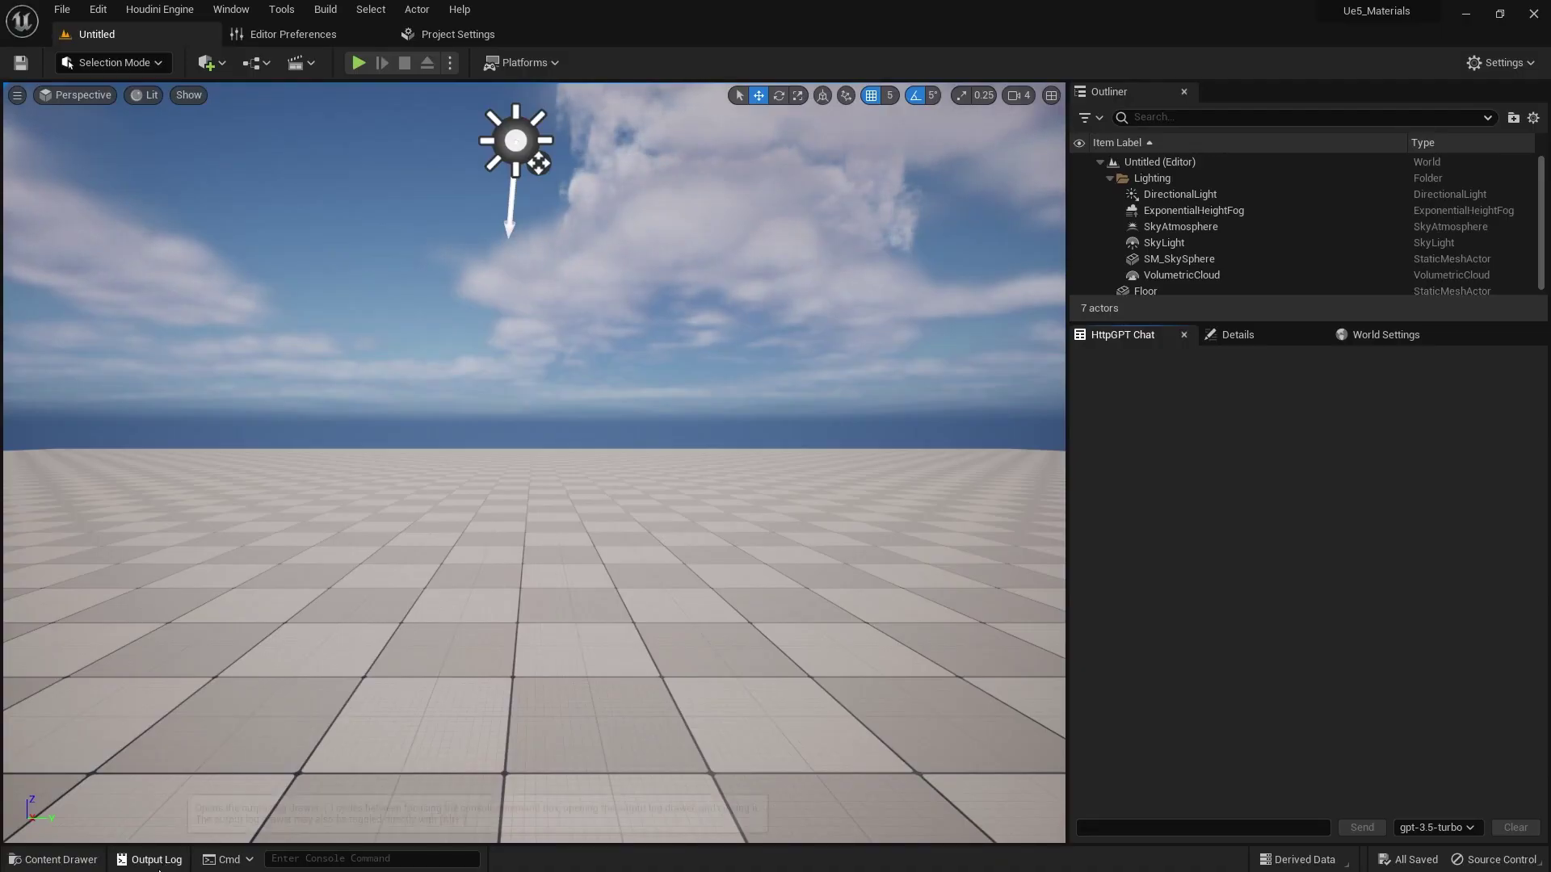
Check the Output Log in the editor, then return to the docked HttpGPT Chat
{"action": "left_click", "coordinate": [154, 858]}
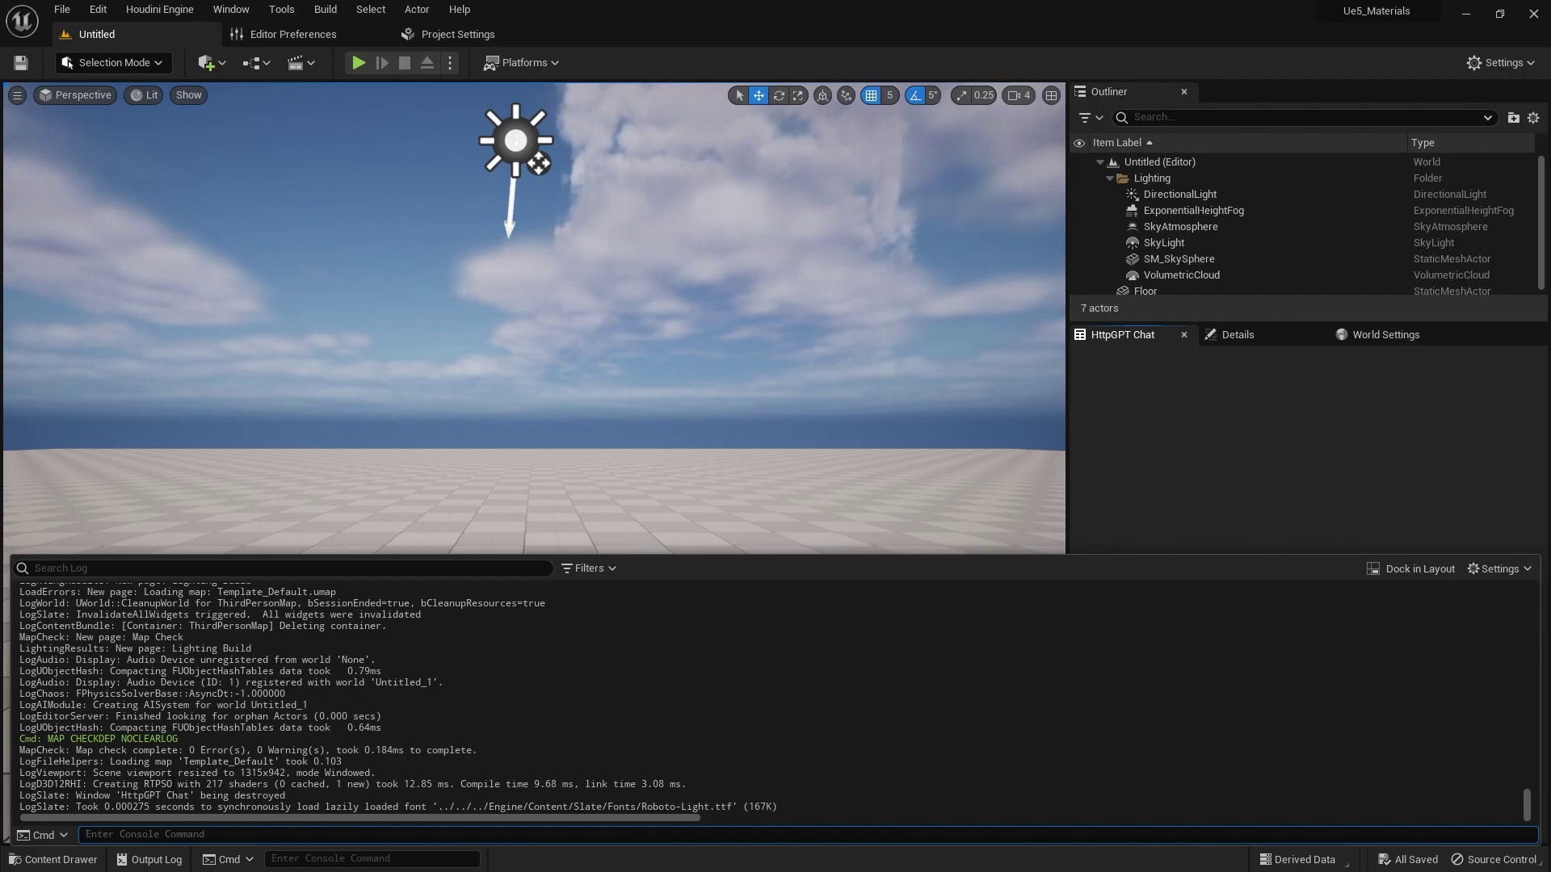
{"action": "left_click", "coordinate": [1152, 462]}
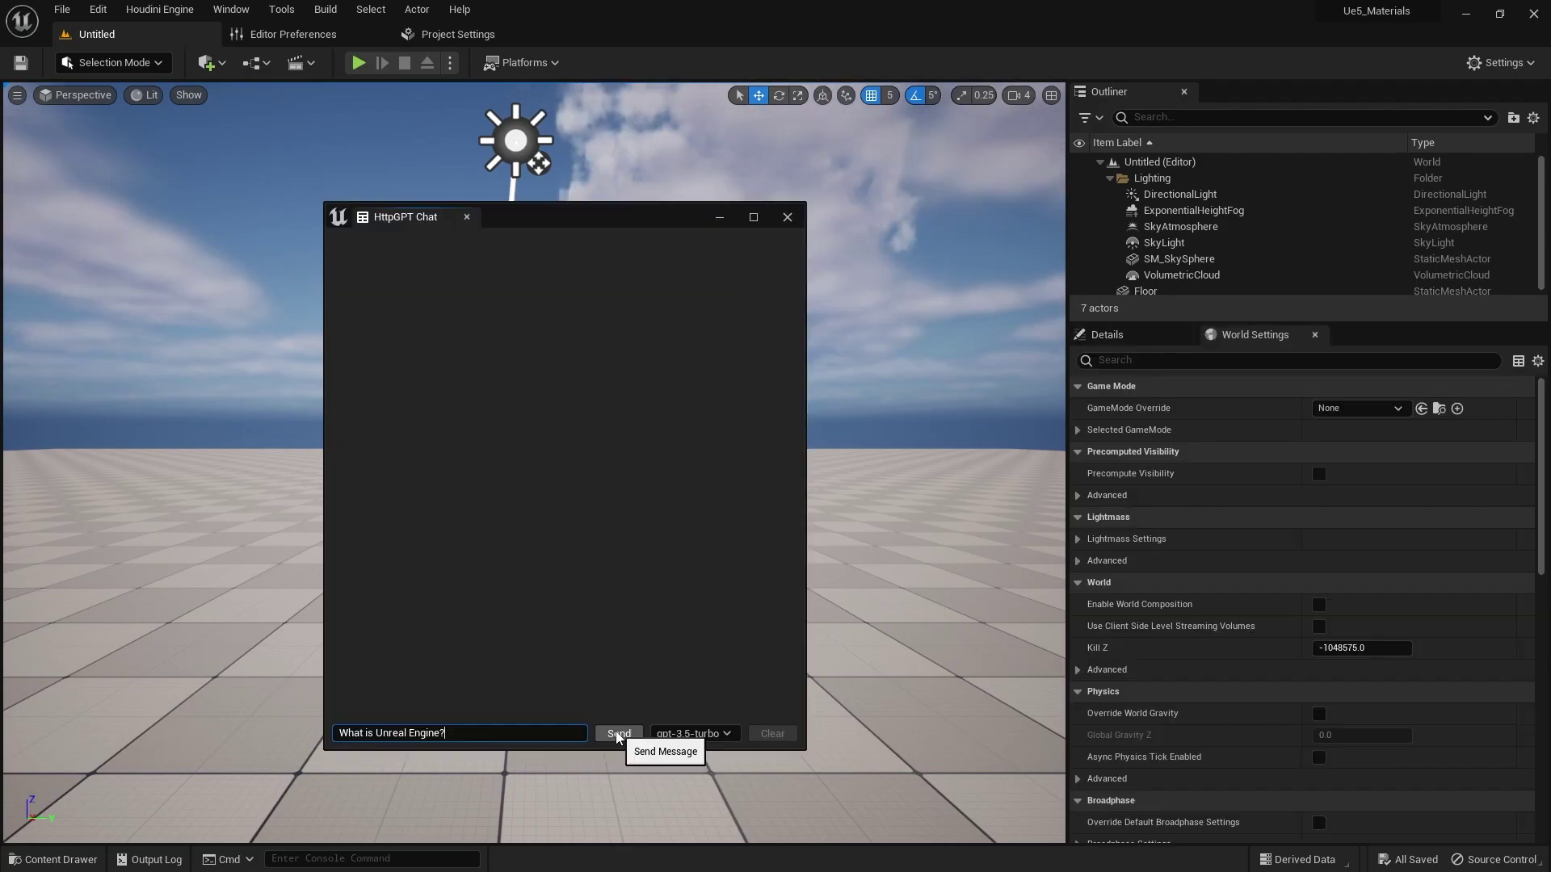
Send the question "What is Unreal Engine?" to the HttpGPT assistant, followed by "What is a Unreal Engine blueprint?"
{"action": "left_click", "coordinate": [618, 734]}
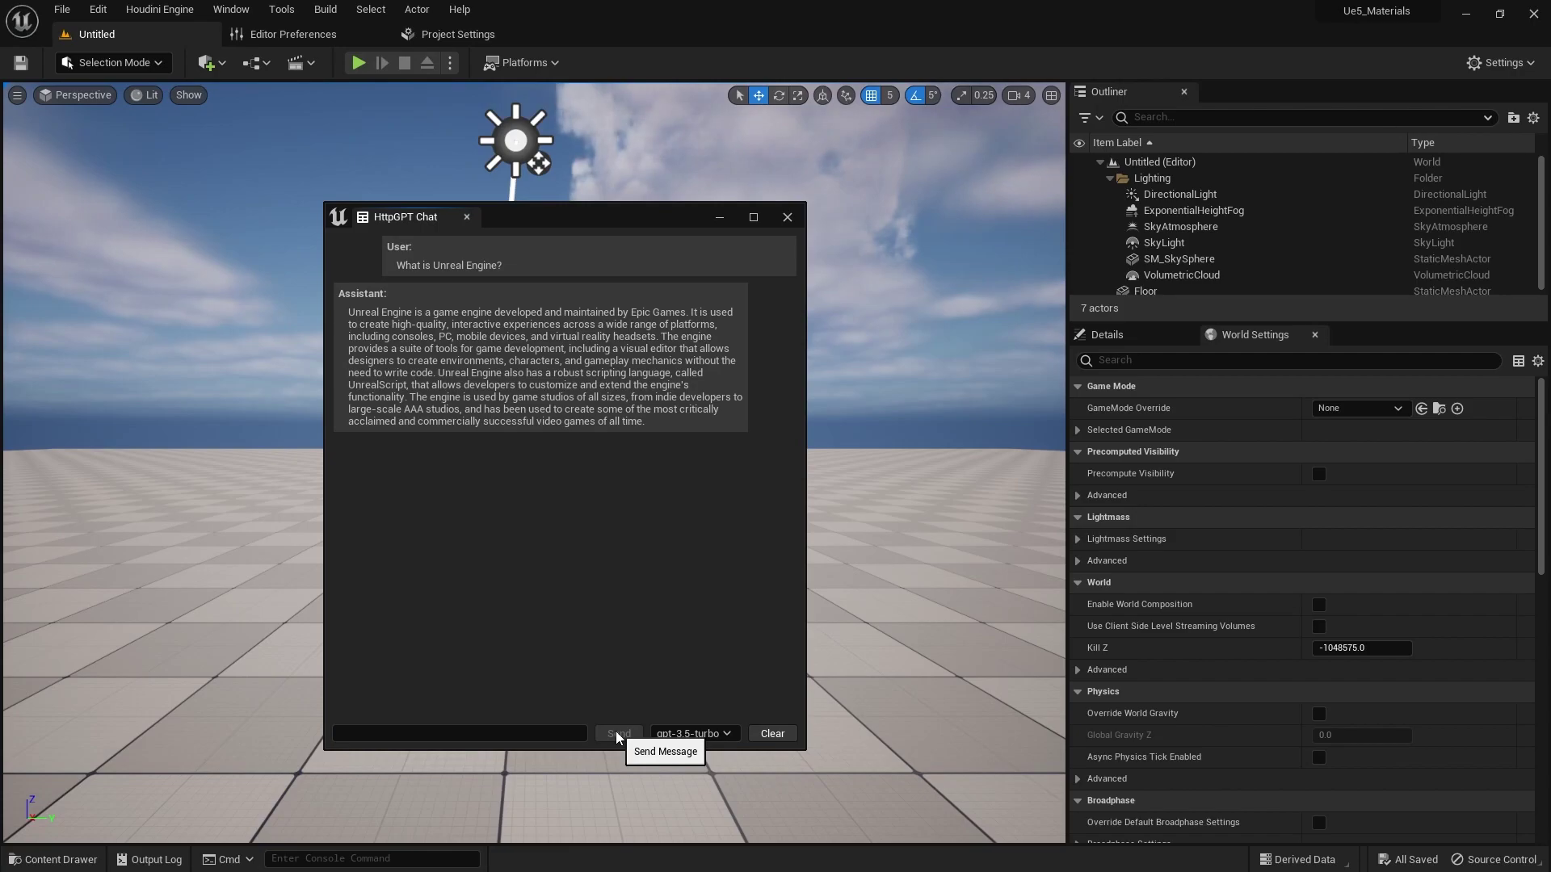
{"action": "left_click", "coordinate": [487, 729]}
{"action": "type", "text": "What is a Unreal Engine blueprint?"}
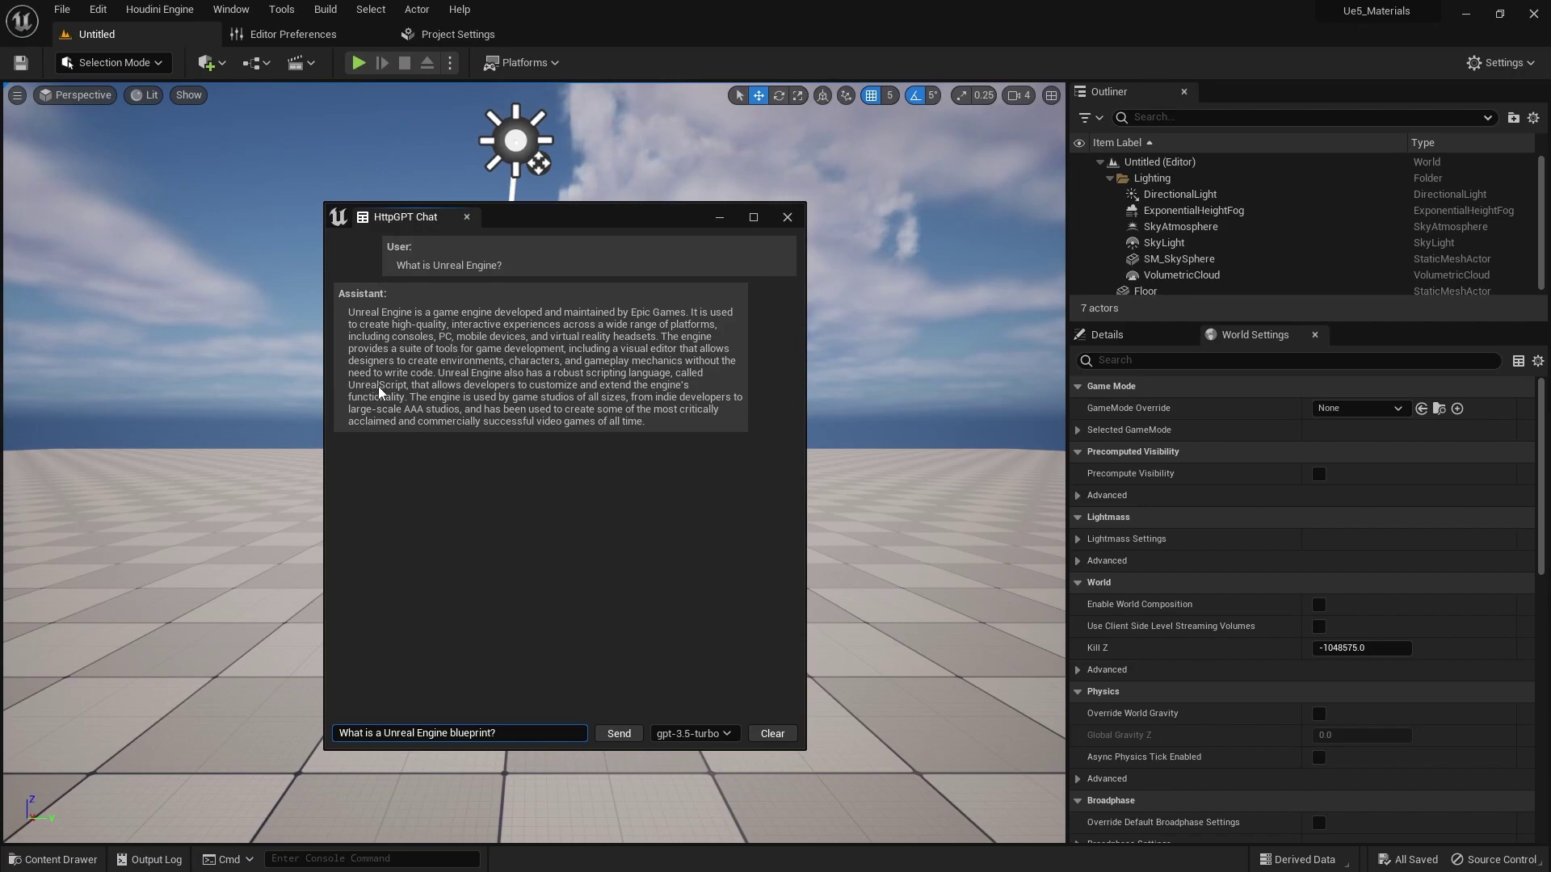
{"action": "key", "text": "Return"}
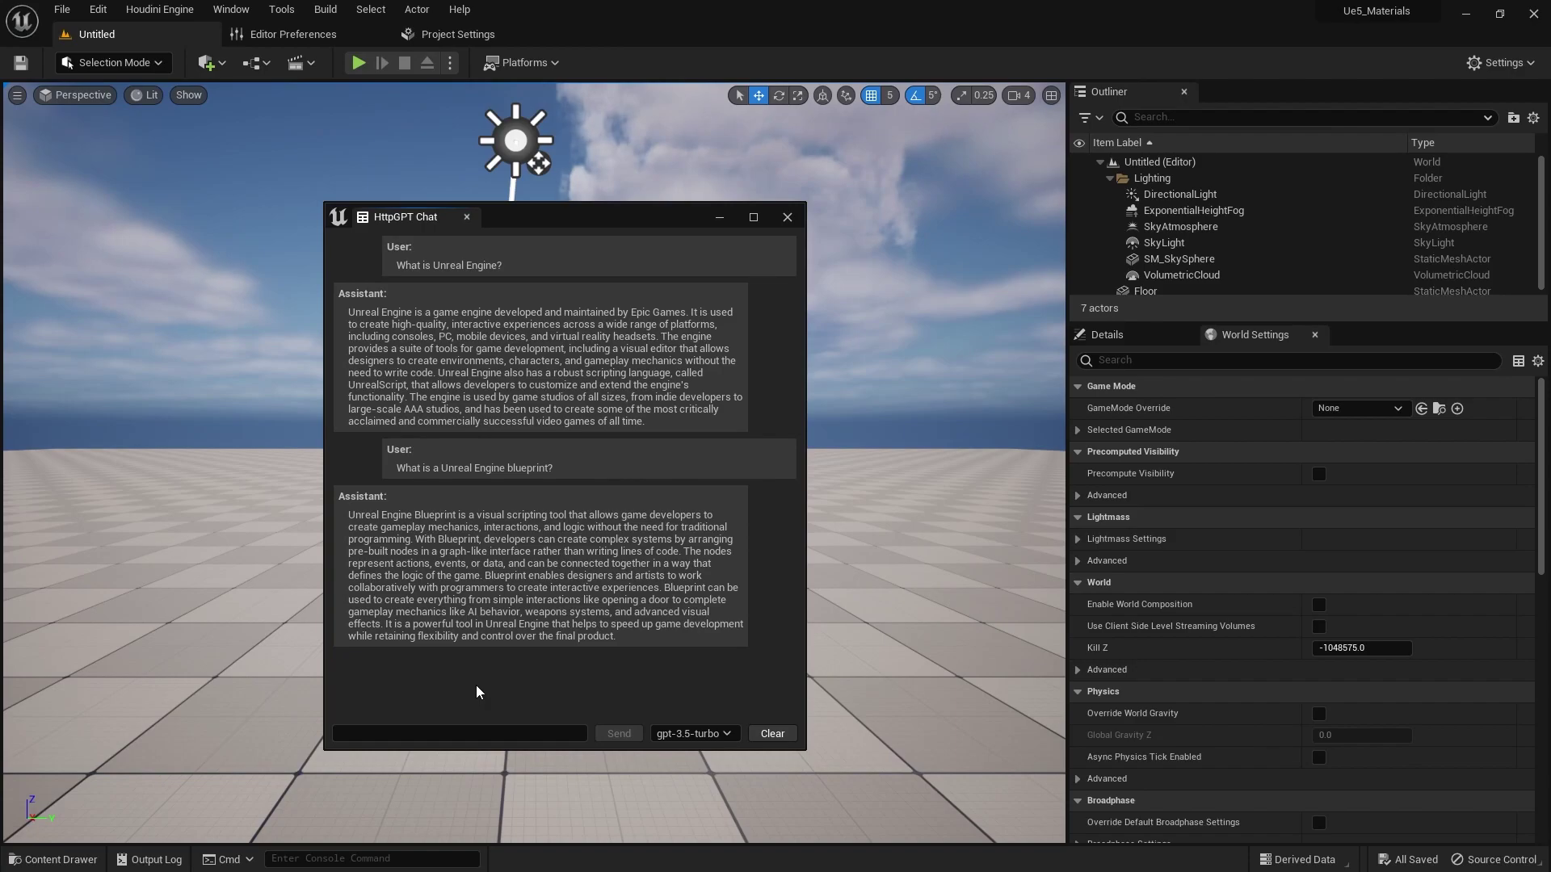
Ask the HttpGPT assistant "how do i create volumetric fog inside unreal engine?"
{"action": "left_click", "coordinate": [365, 732]}
{"action": "type", "text": "how do i create volumetric fog inside unreal engine?"}
{"action": "key", "text": "Return"}
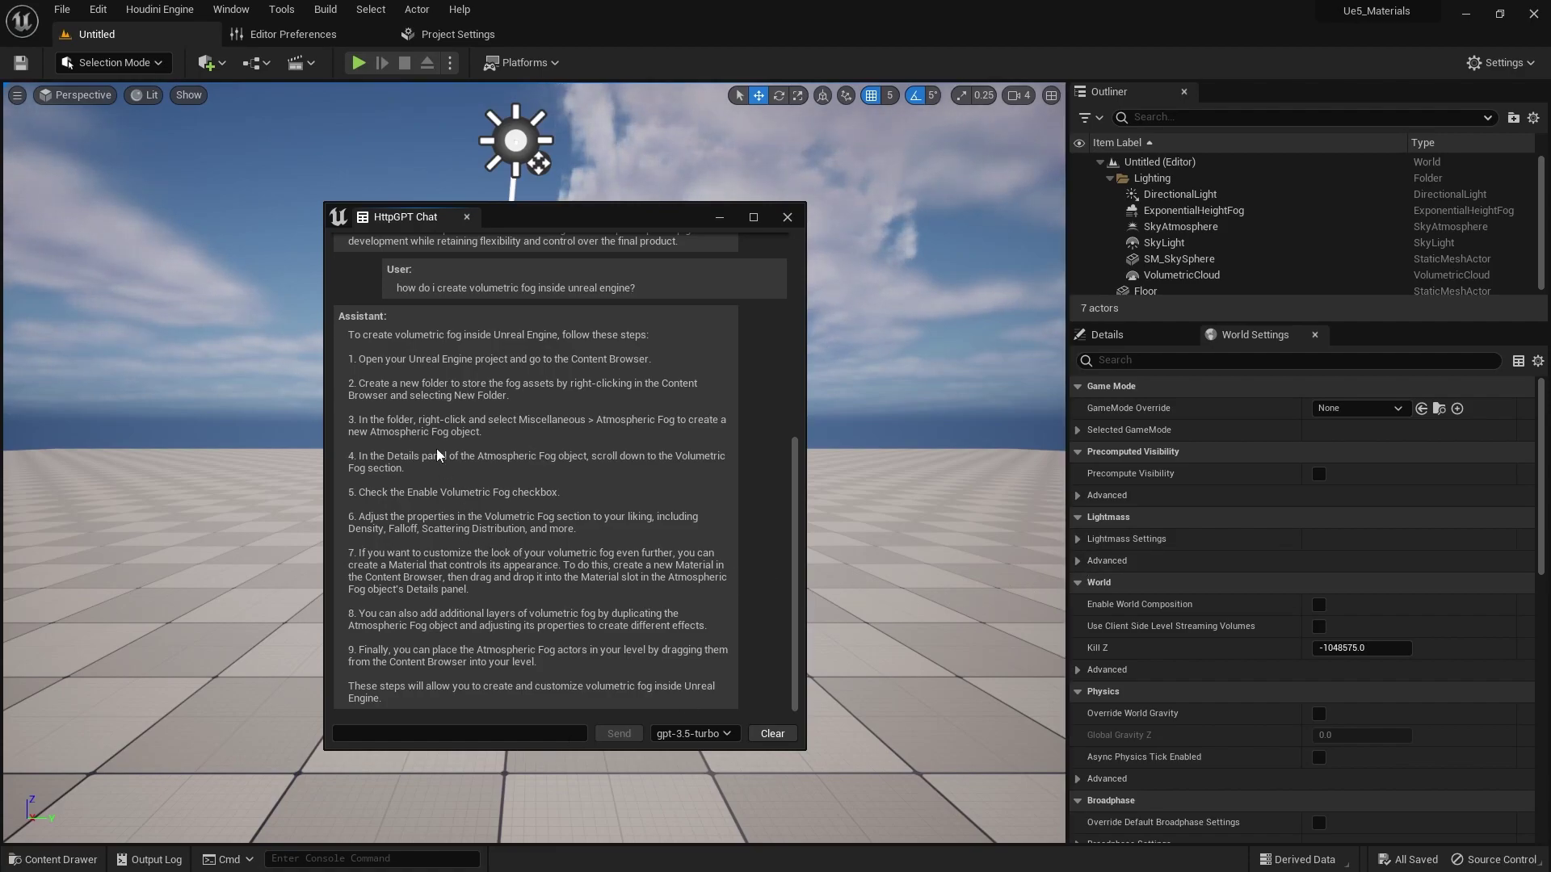
Dock HttpGPT Chat to the left of the viewport, and briefly view the project's Content Drawer
{"action": "left_click_drag", "start_coordinate": [403, 217], "coordinate": [35, 117]}
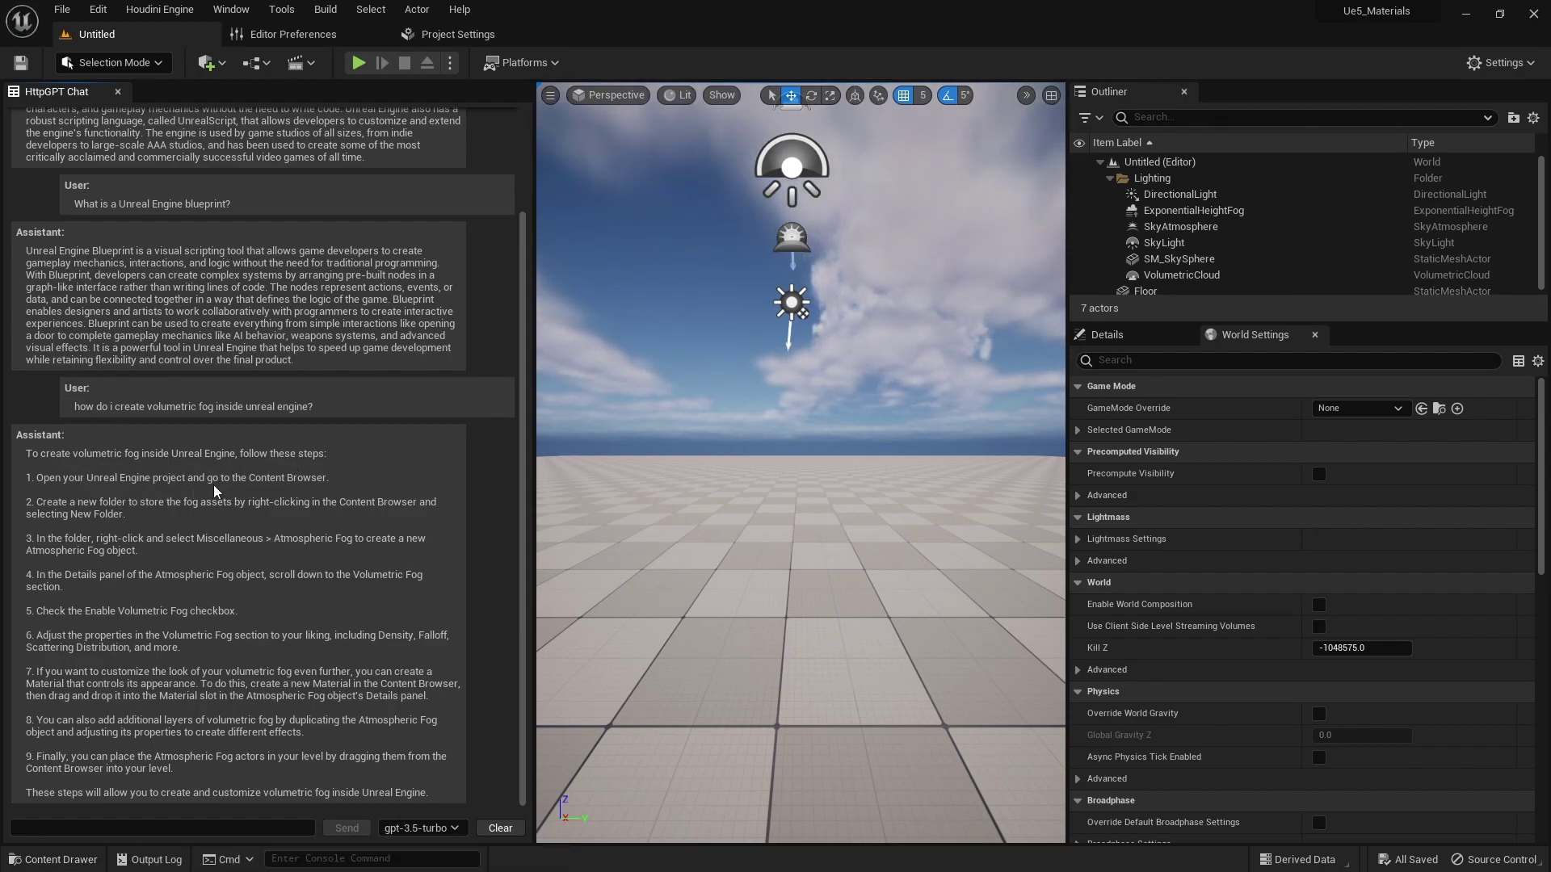
{"action": "left_click", "coordinate": [55, 861]}
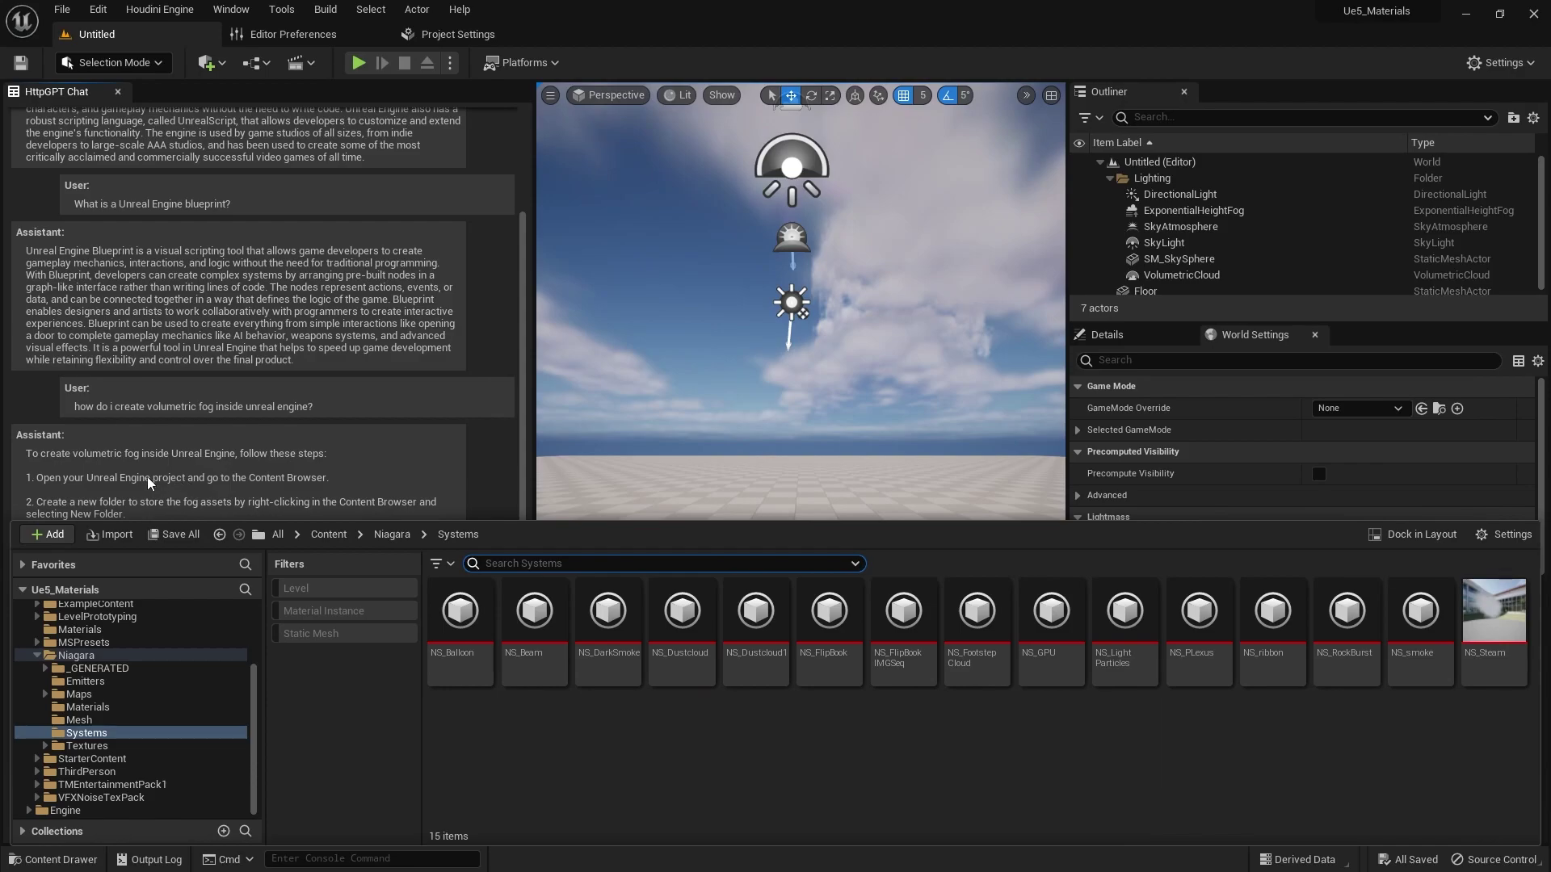
{"action": "left_click", "coordinate": [593, 477]}
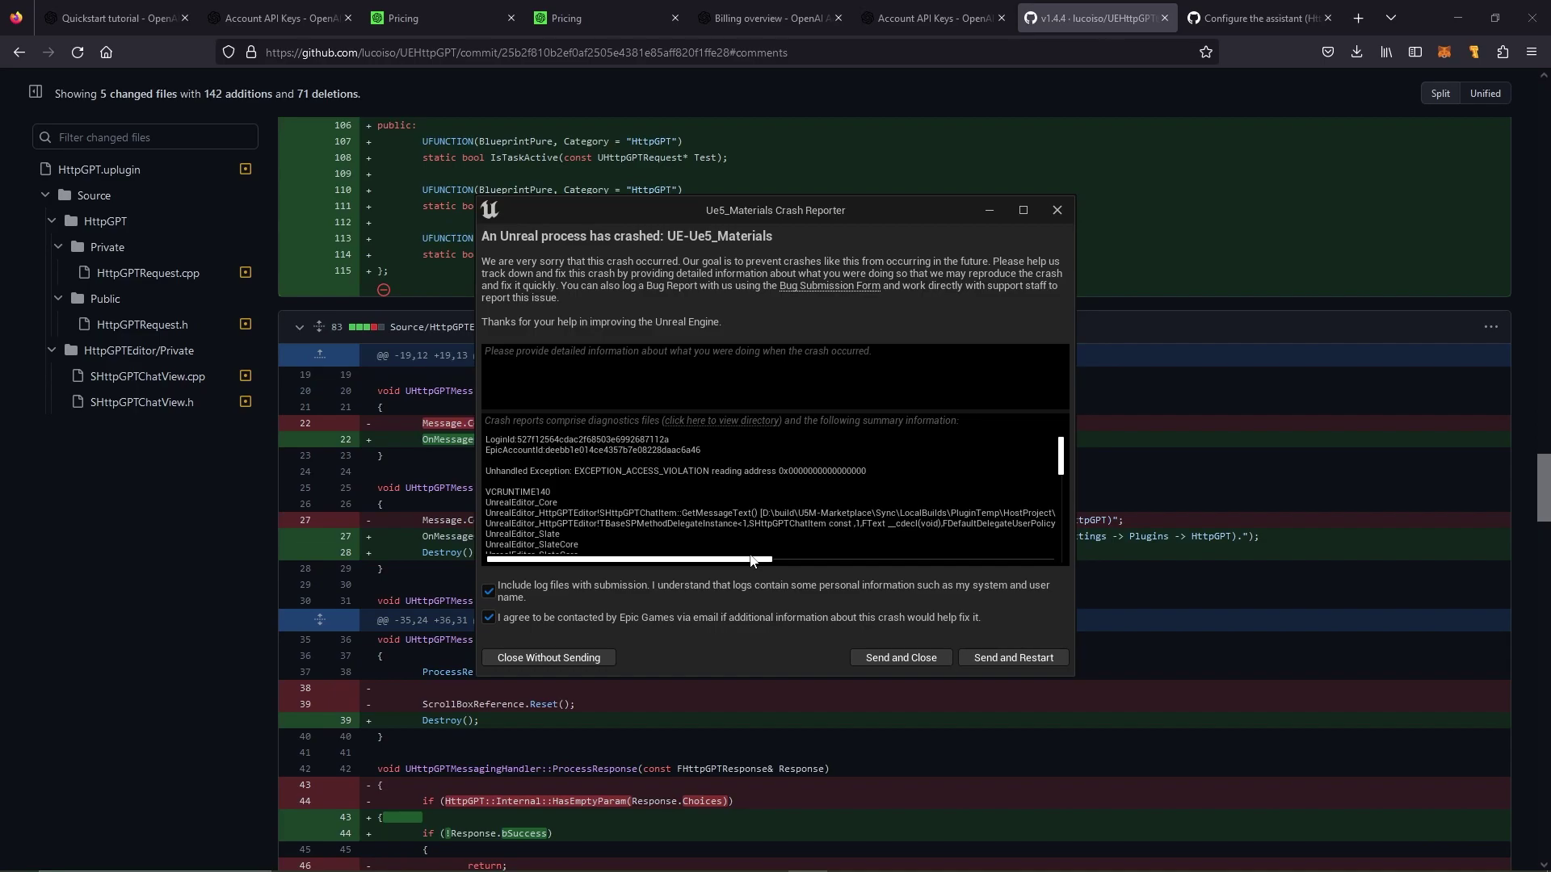
Submit the crash report for the Ue5_Materials project and restart Unreal Editor
{"action": "left_click", "coordinate": [1019, 658]}
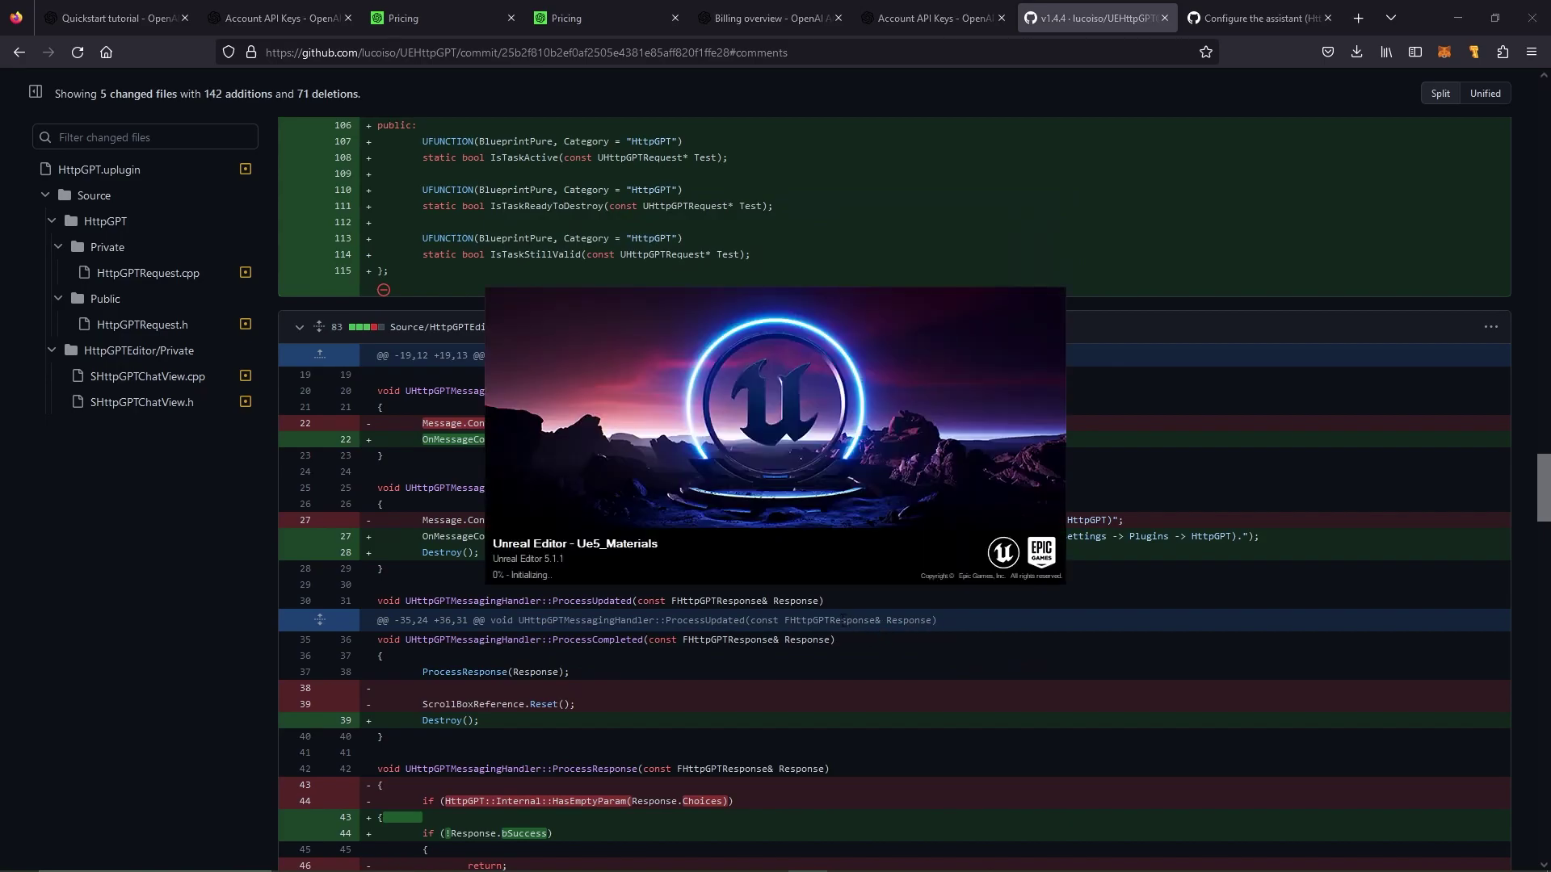